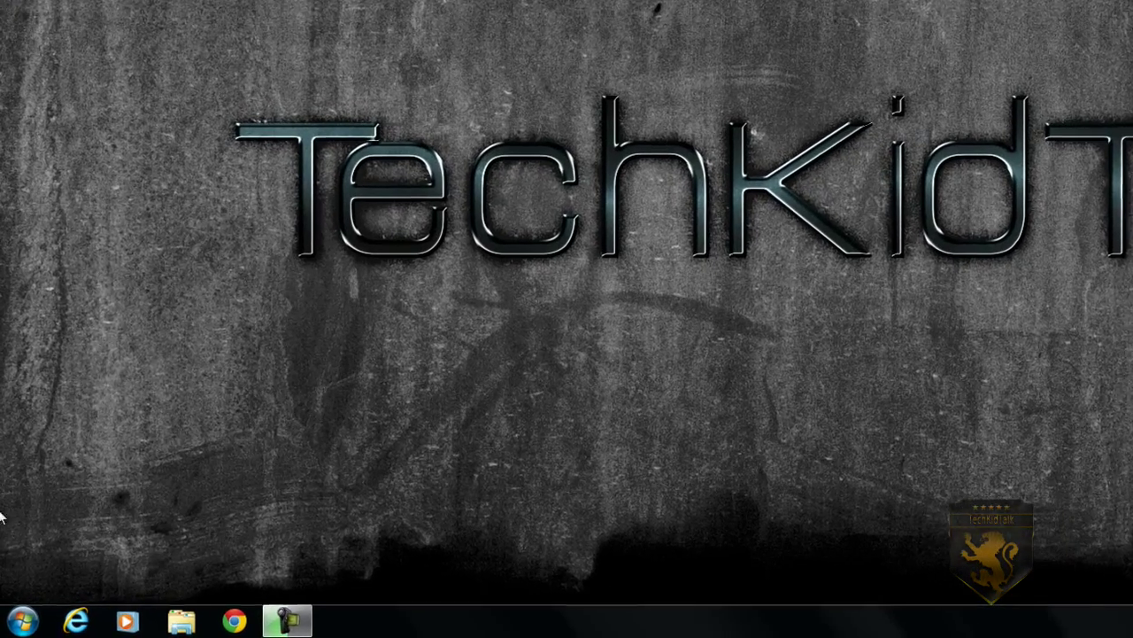
Step: Open System Properties on its Advanced tab from Computer's Properties and Advanced system settings
left_click(16, 626)
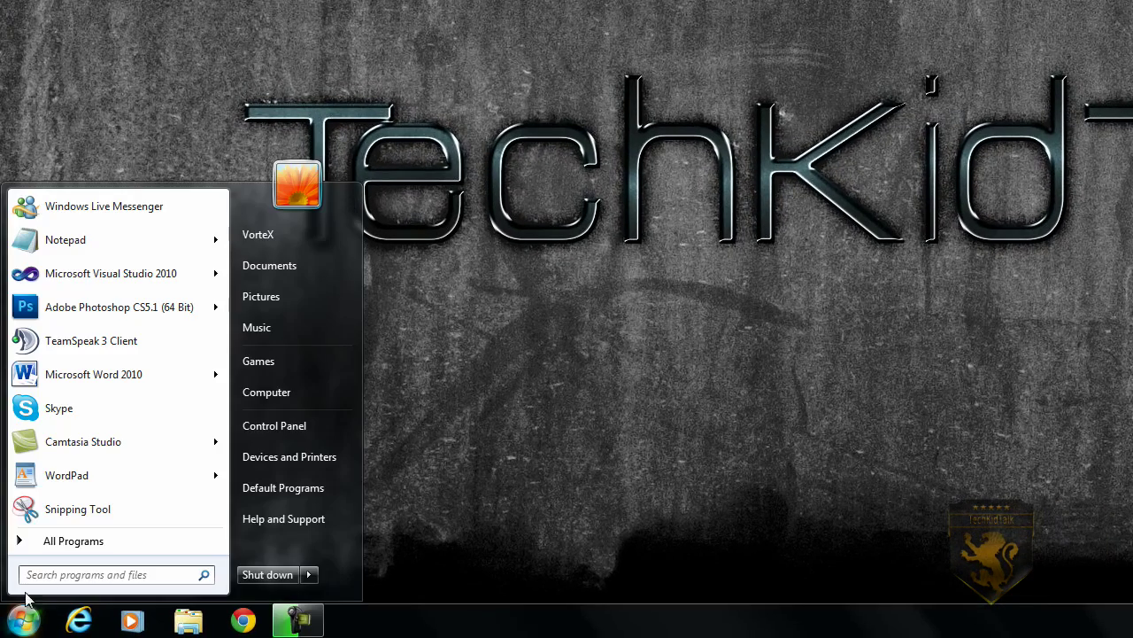
right_click(278, 391)
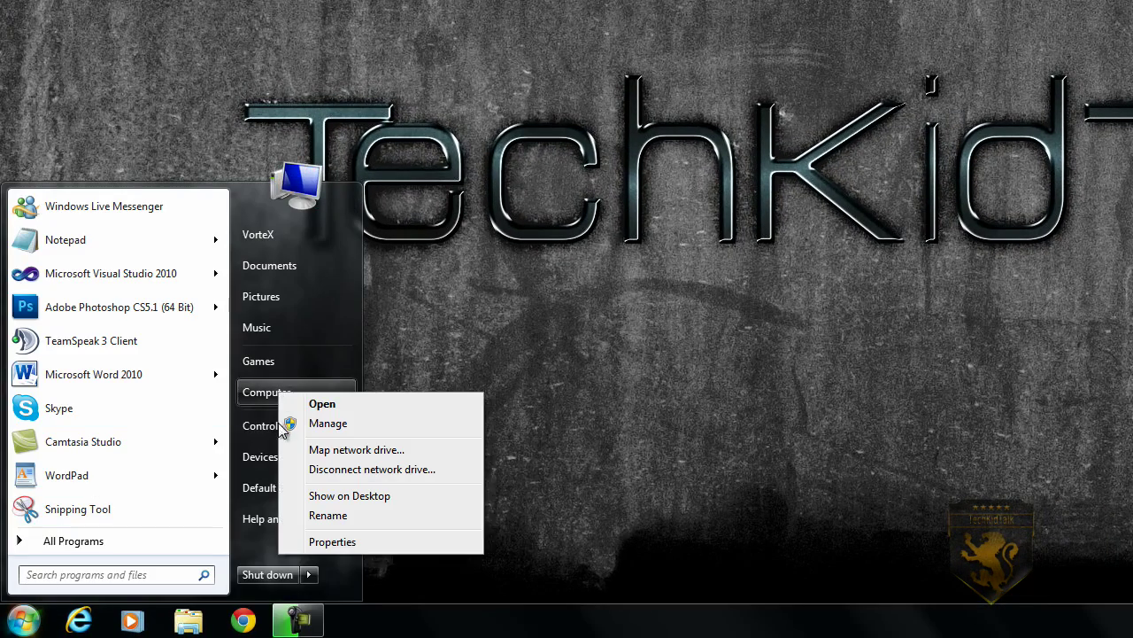
left_click(298, 543)
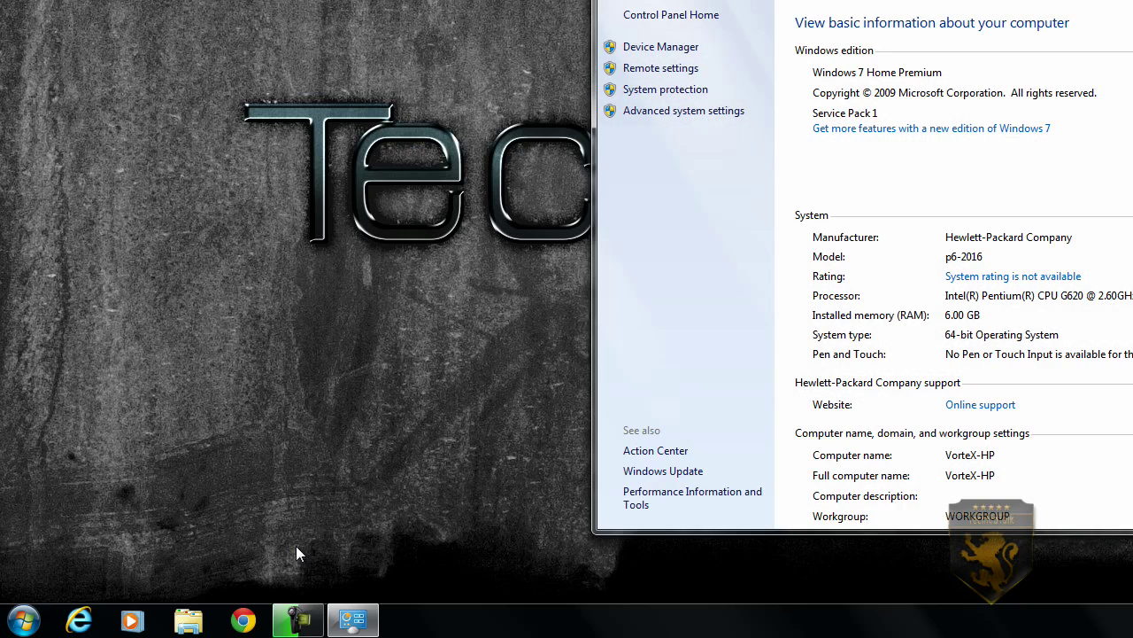
left_click(671, 112)
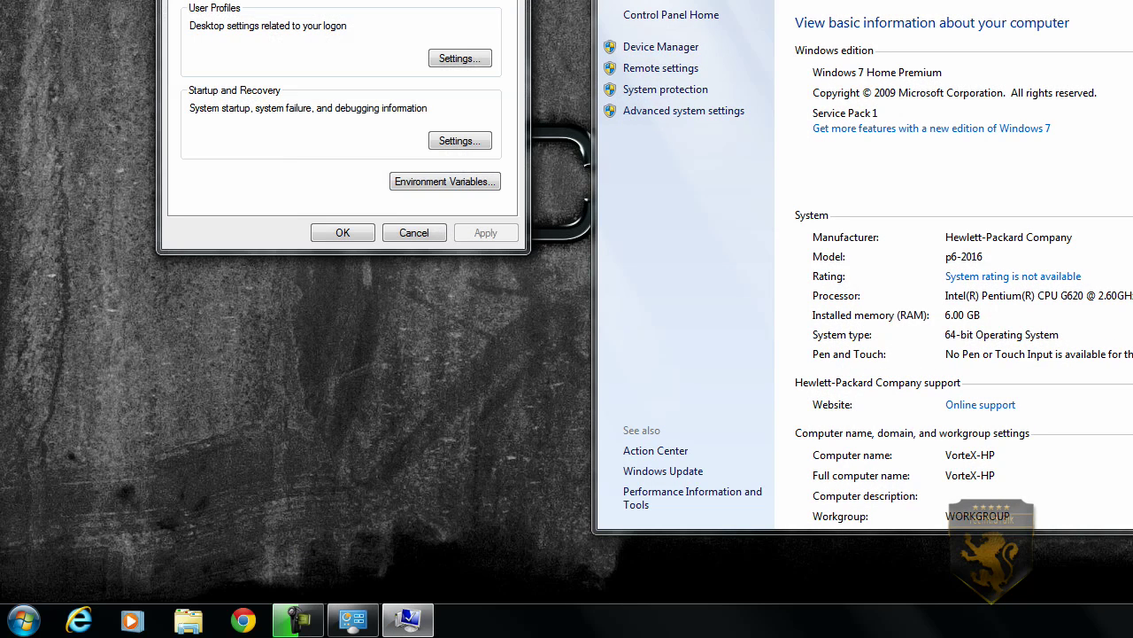
left_click_drag(472, 0, 749, 60)
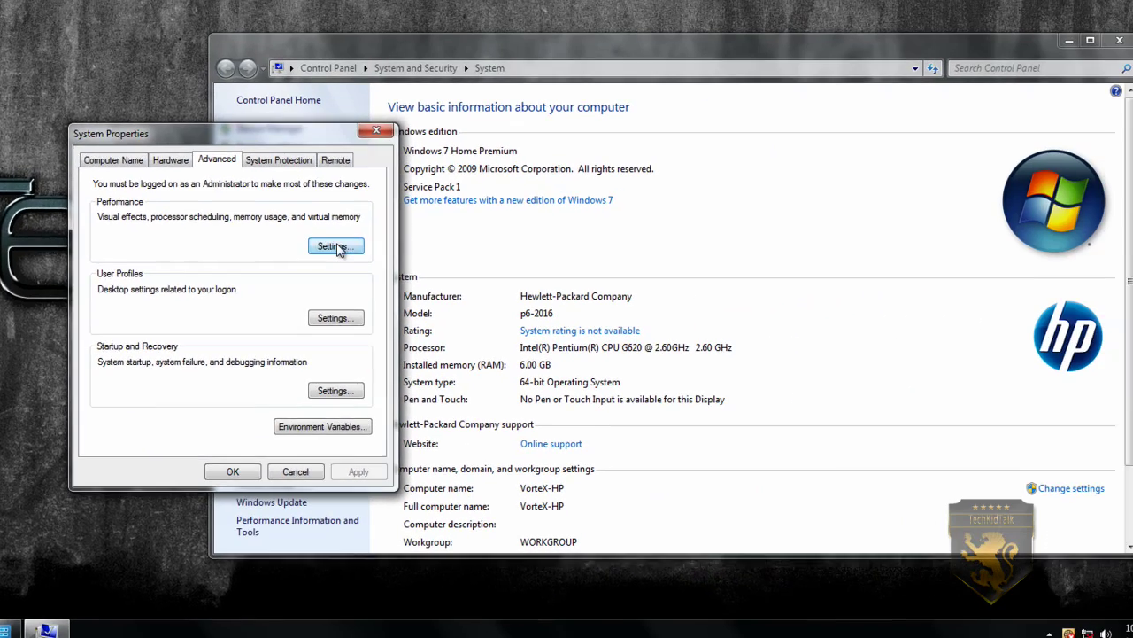
left_click(609, 202)
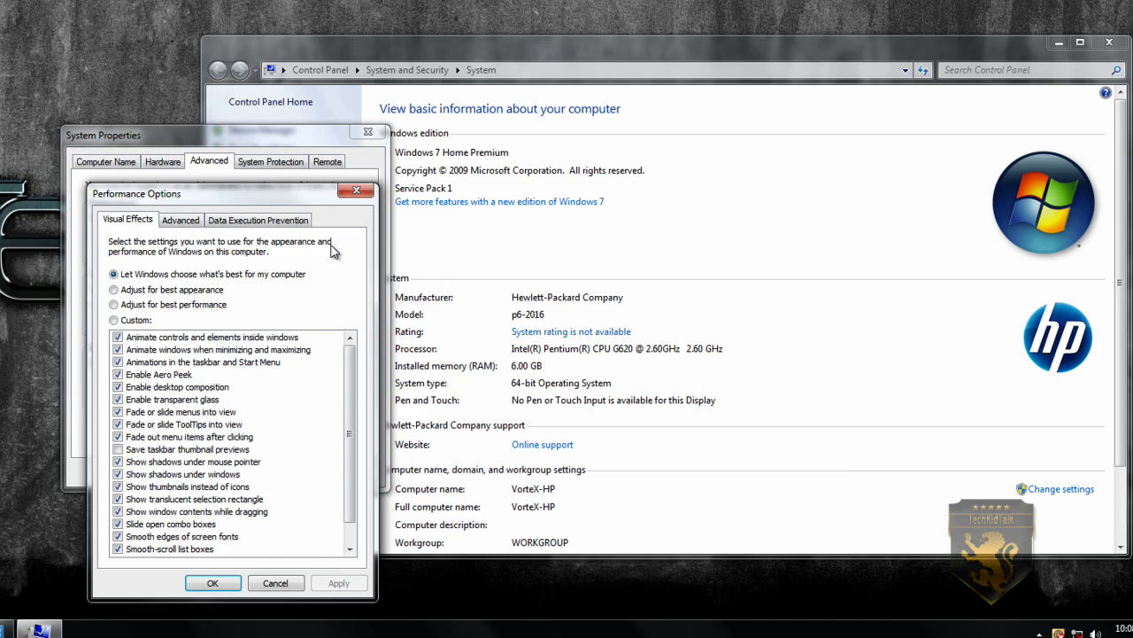
left_click_drag(240, 183, 673, 109)
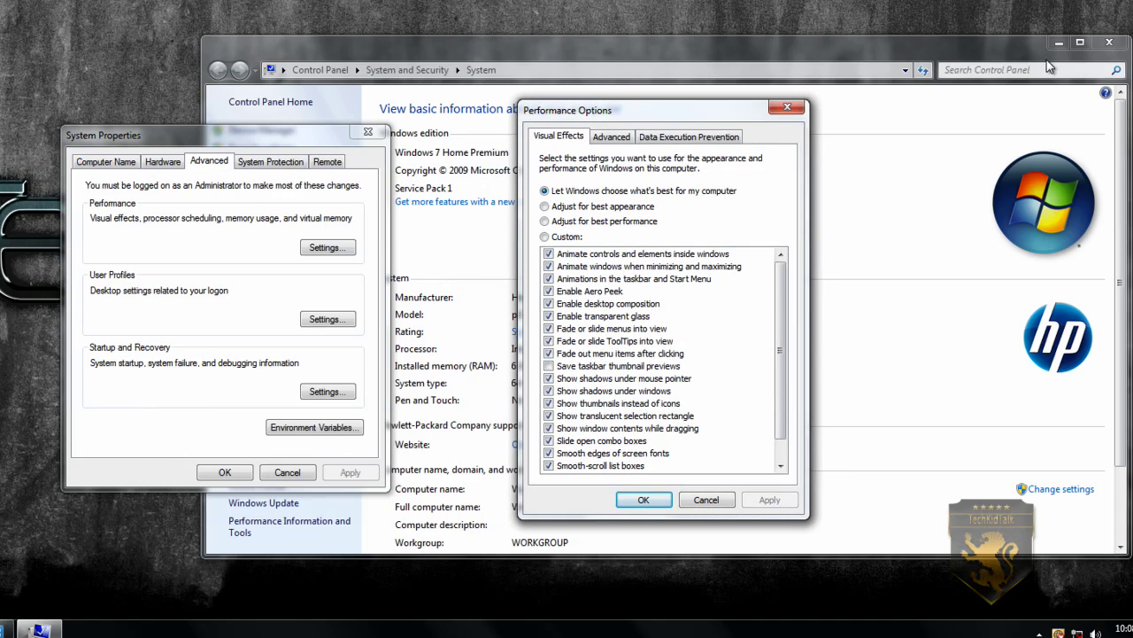
left_click(1062, 41)
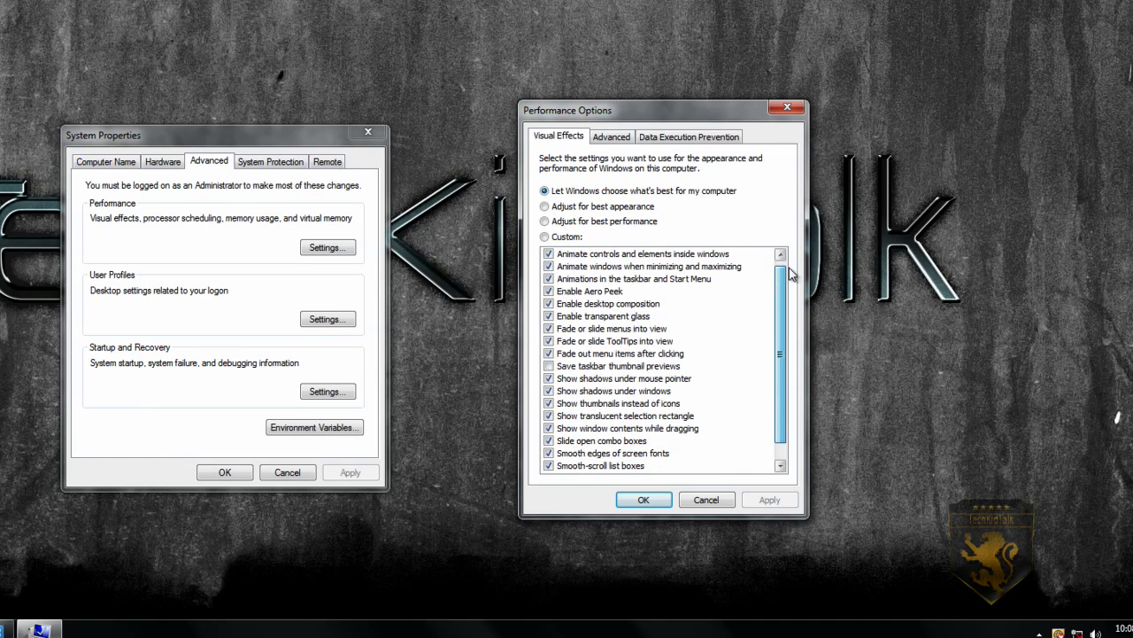
left_click(545, 222)
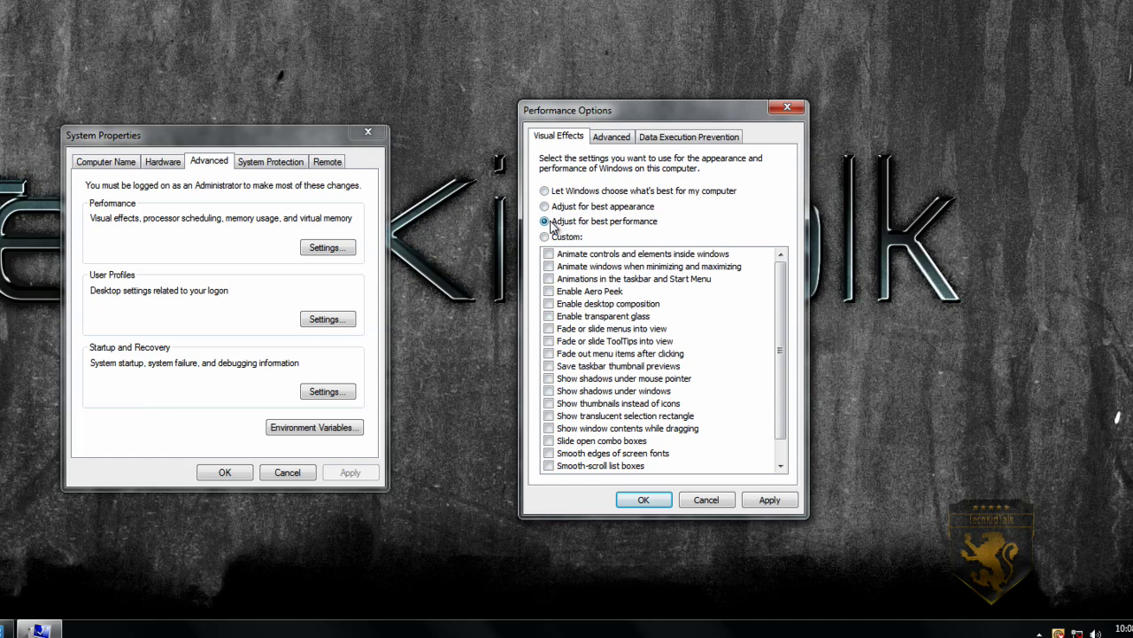
scroll(782, 342, "down", 1)
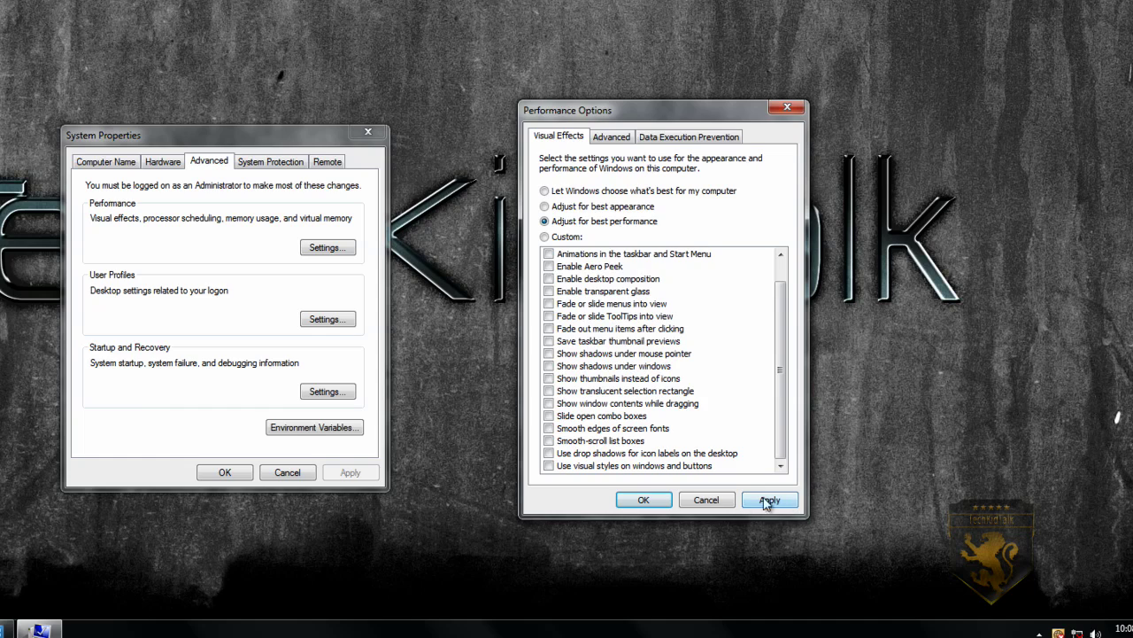
left_click(549, 466)
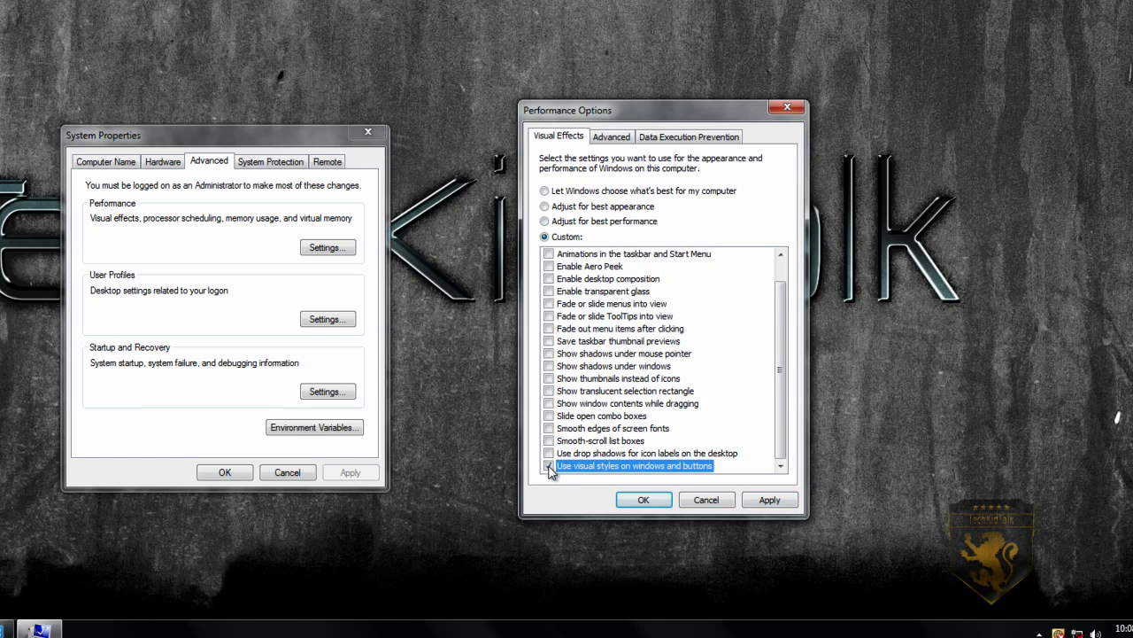
left_click(548, 453)
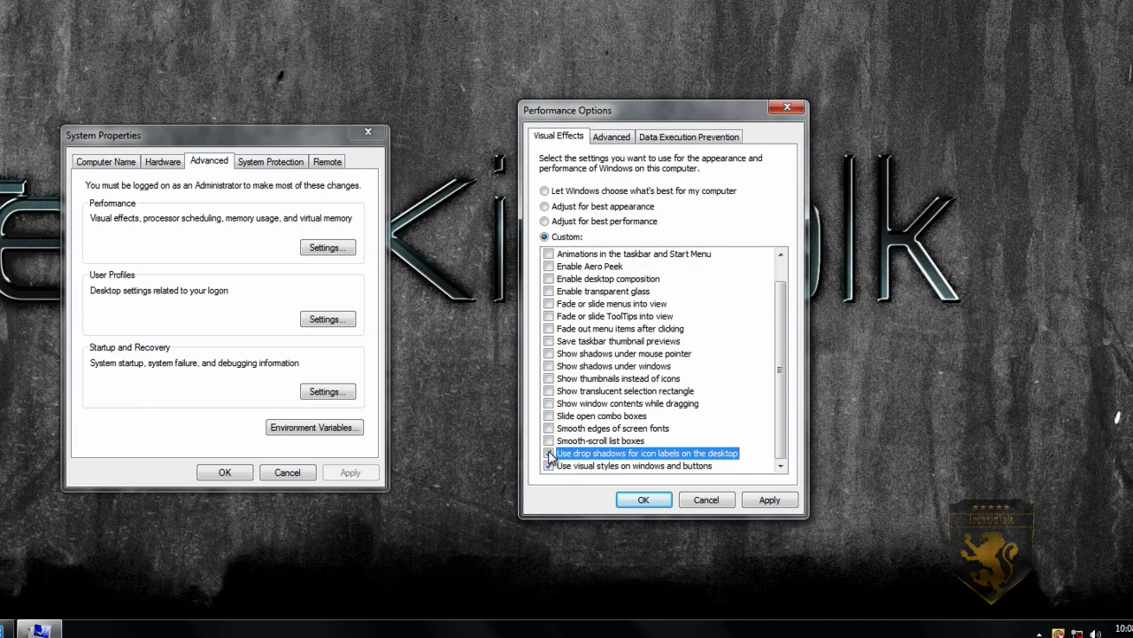
left_click(550, 429)
left_click(549, 416)
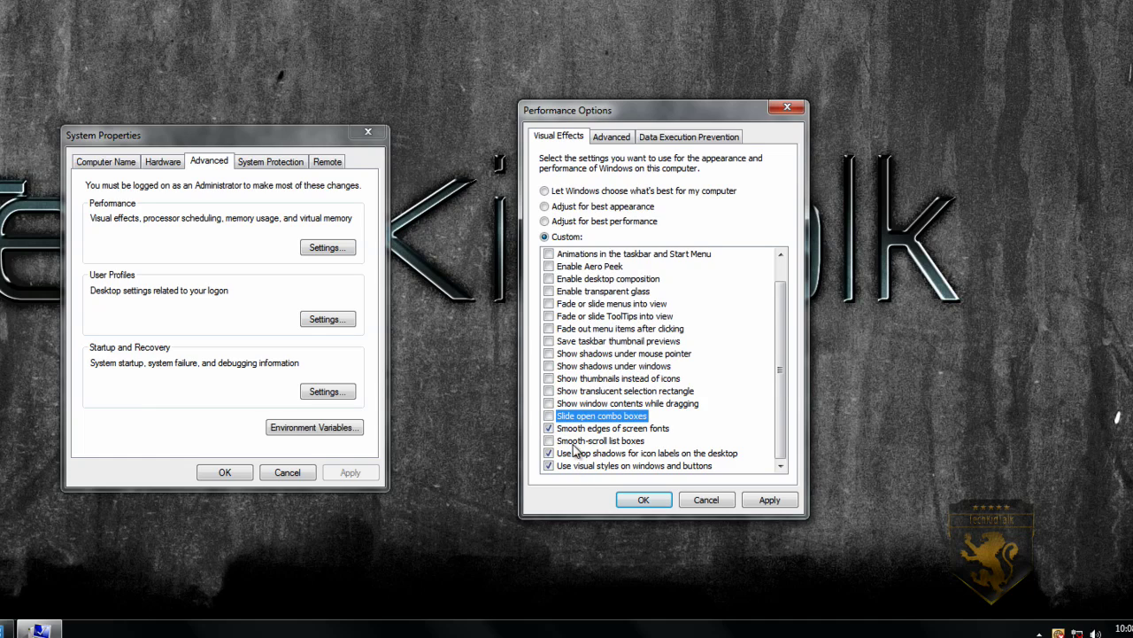
left_click(582, 431)
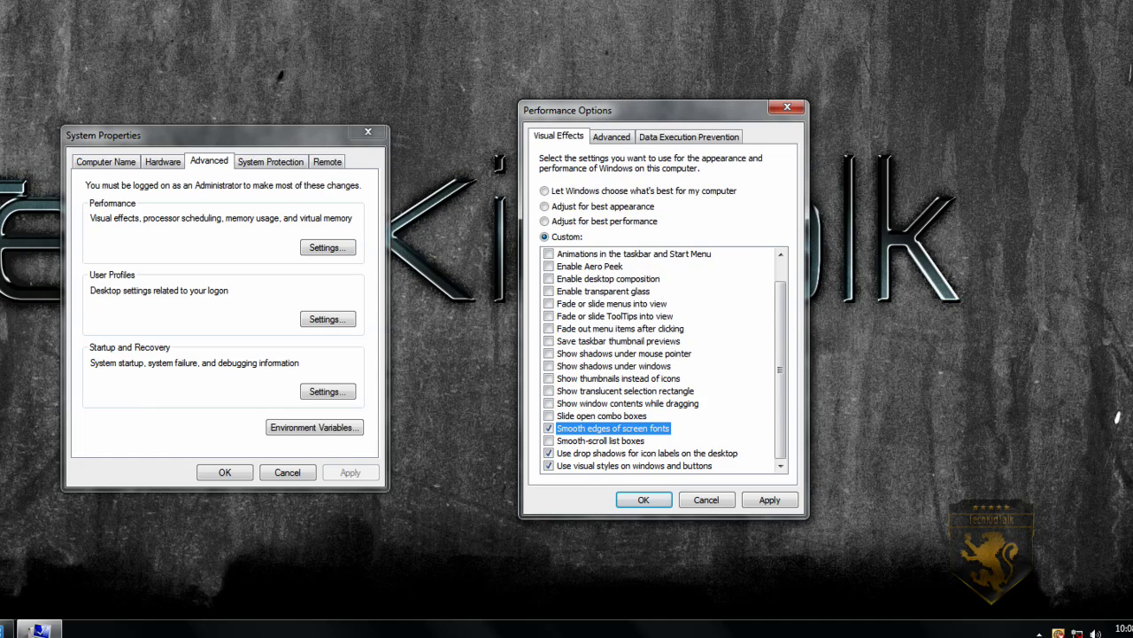
left_click(580, 208)
left_click(620, 222)
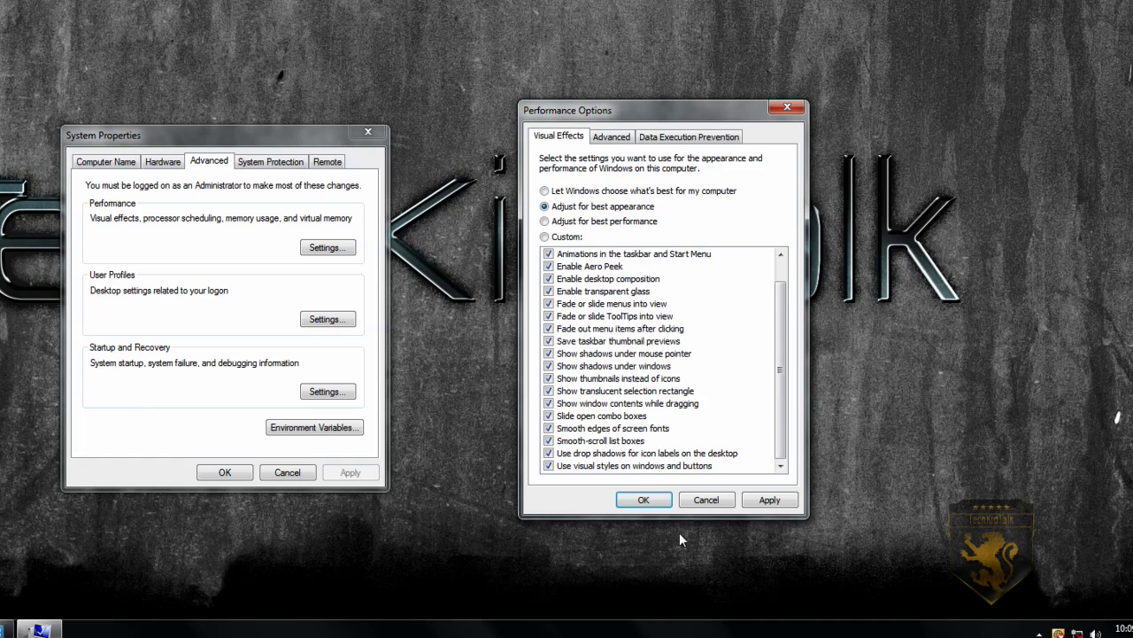
left_click(706, 500)
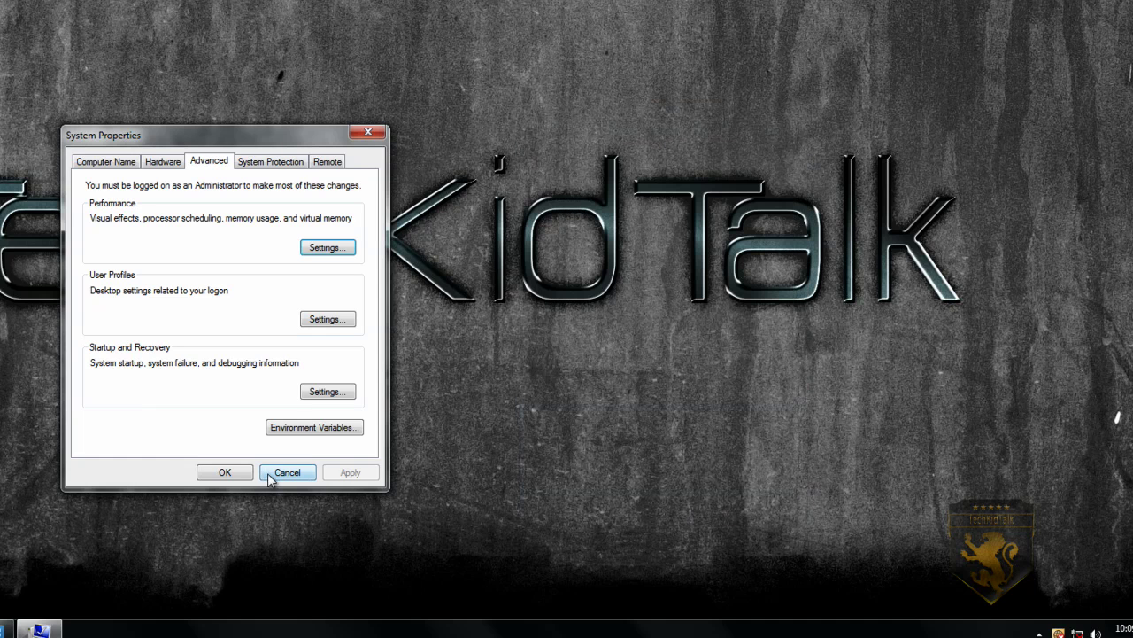
Step: Cancel System Properties, close the System window, and open Programs and Features from Control Panel
left_click(282, 473)
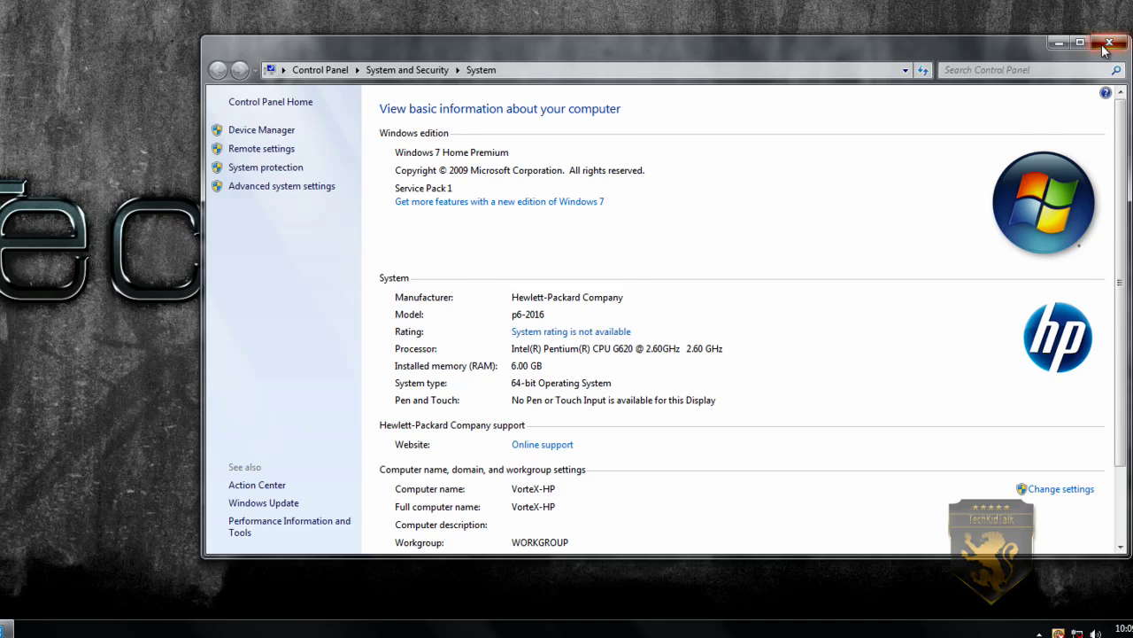
left_click(1114, 35)
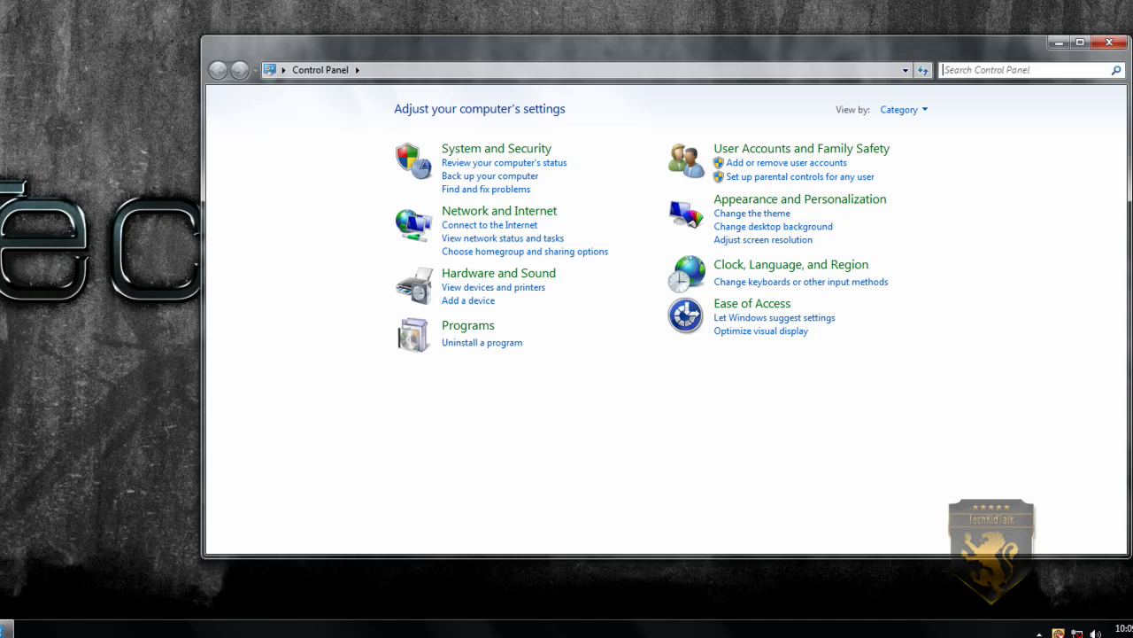
left_click_drag(483, 62, 283, 70)
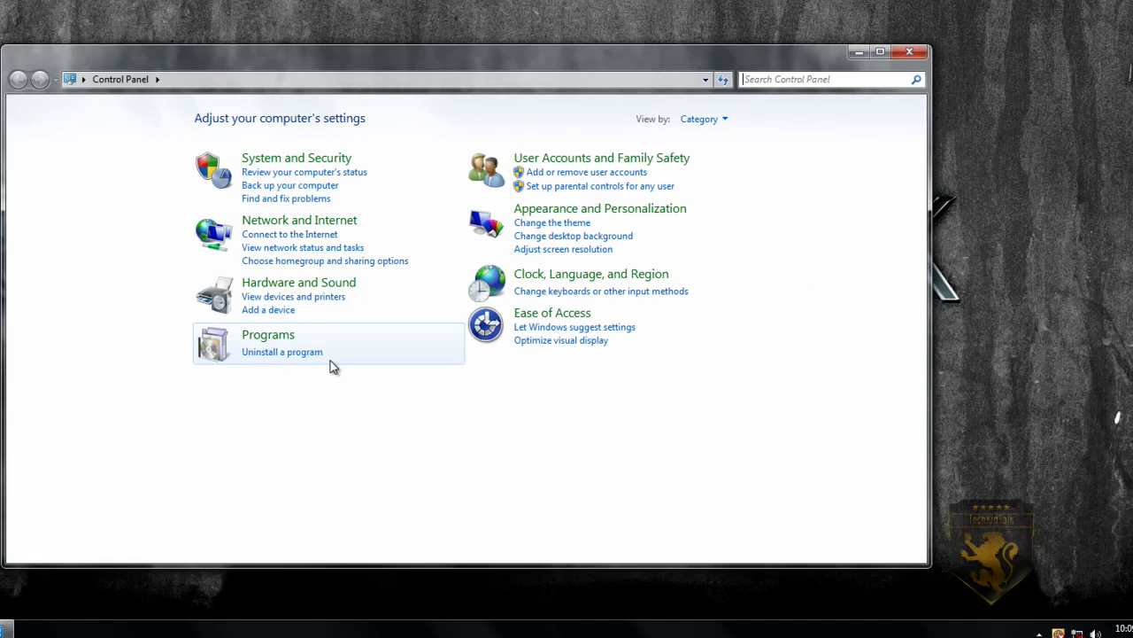
left_click(282, 352)
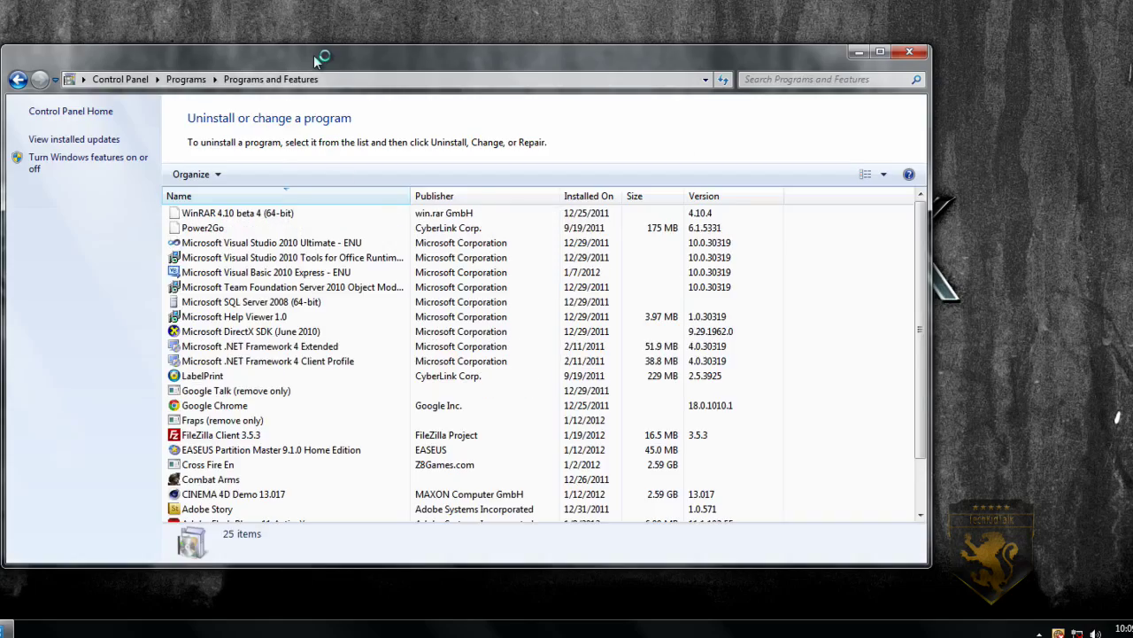
left_click_drag(317, 50, 394, 59)
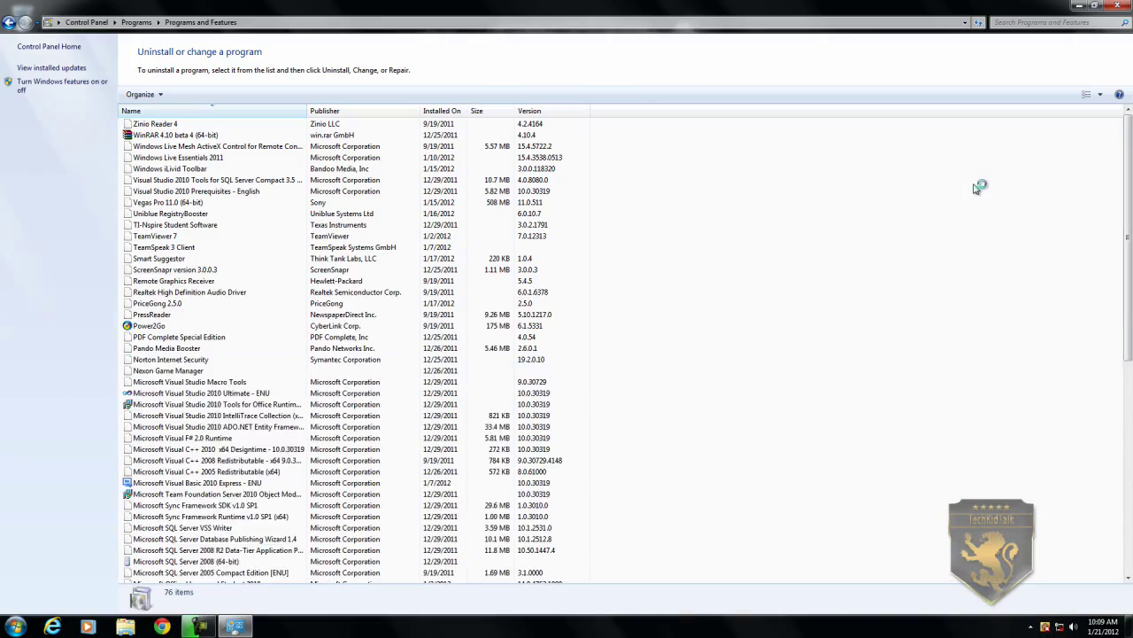
left_click(1095, 5)
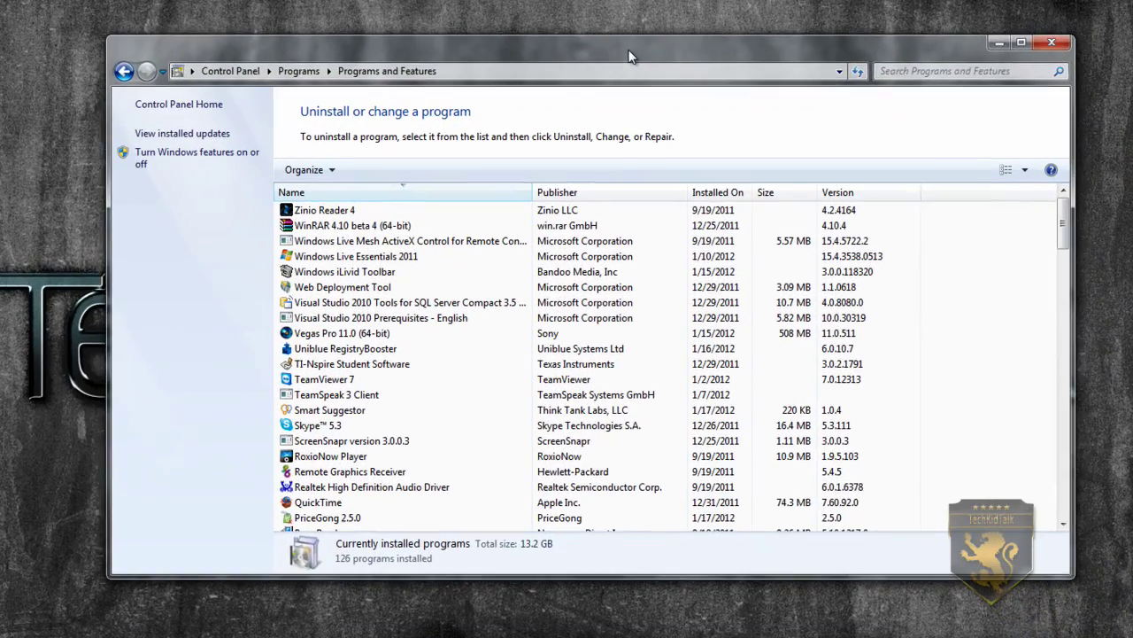
left_click_drag(629, 56, 597, 49)
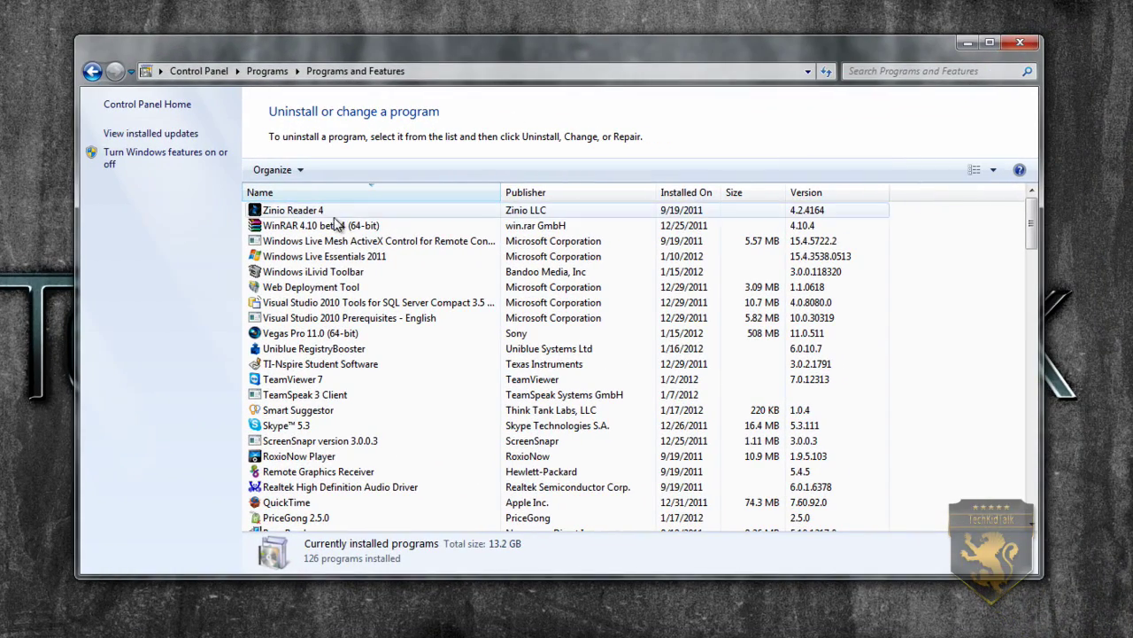
Step: Uninstall Zinio Reader 4, leaving 125 installed programs in the list
left_click(285, 213)
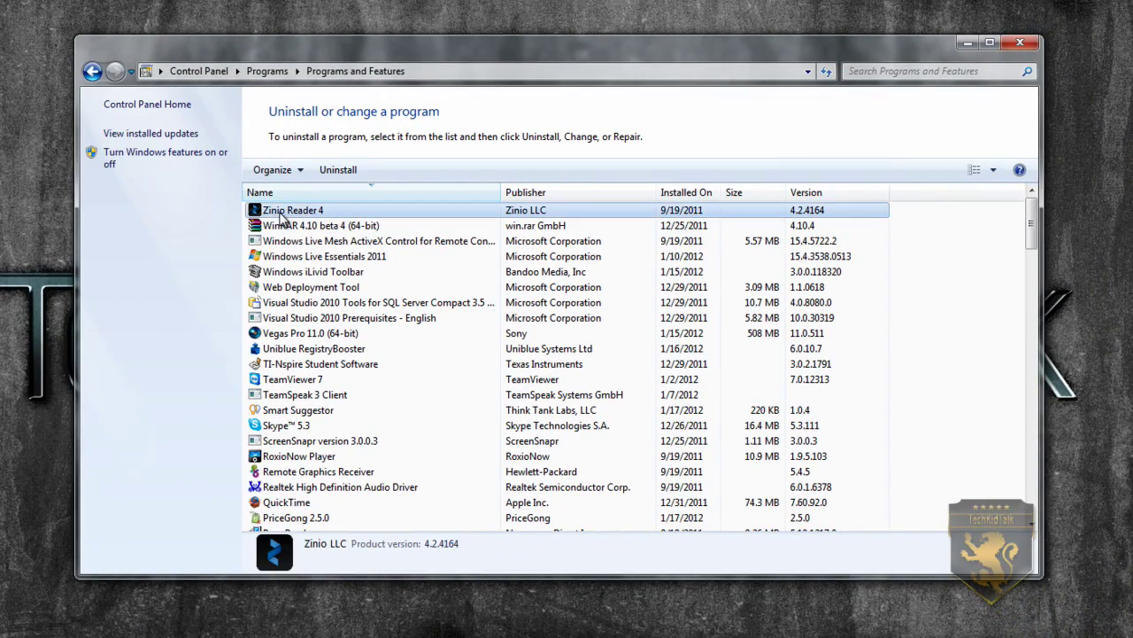
double_click(344, 210)
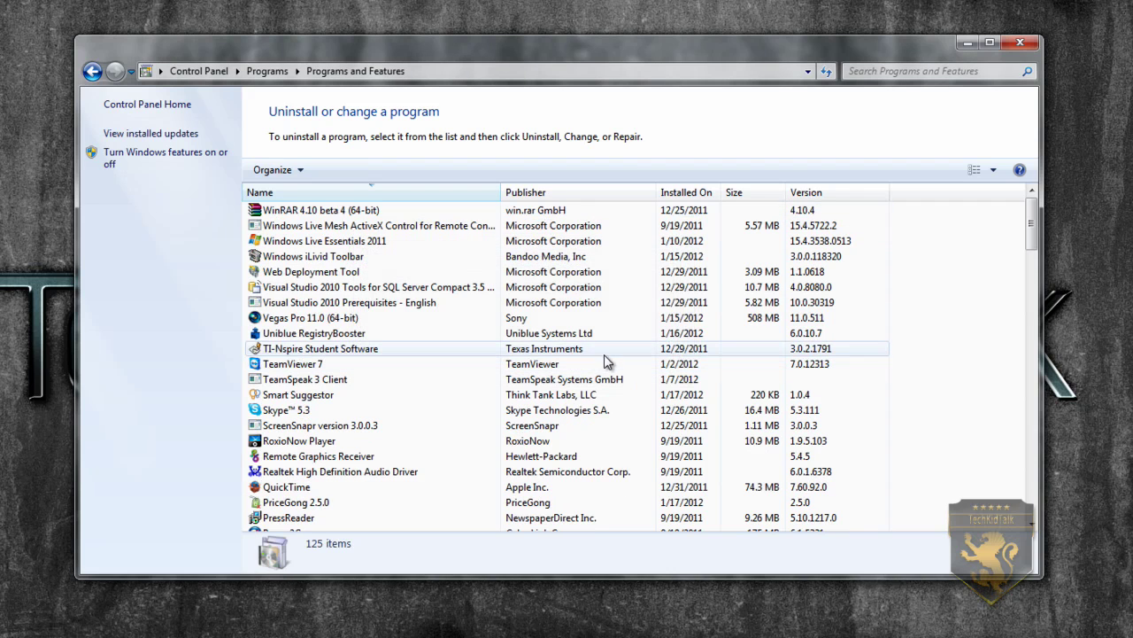
left_click_drag(1032, 226, 1026, 355)
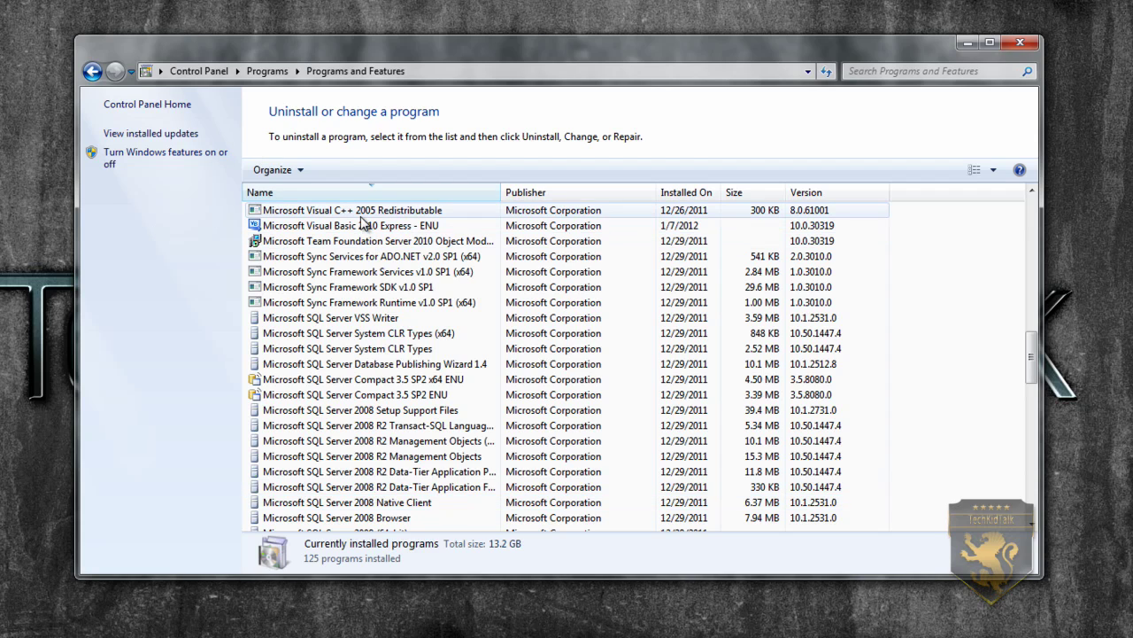
left_click_drag(313, 52, 284, 107)
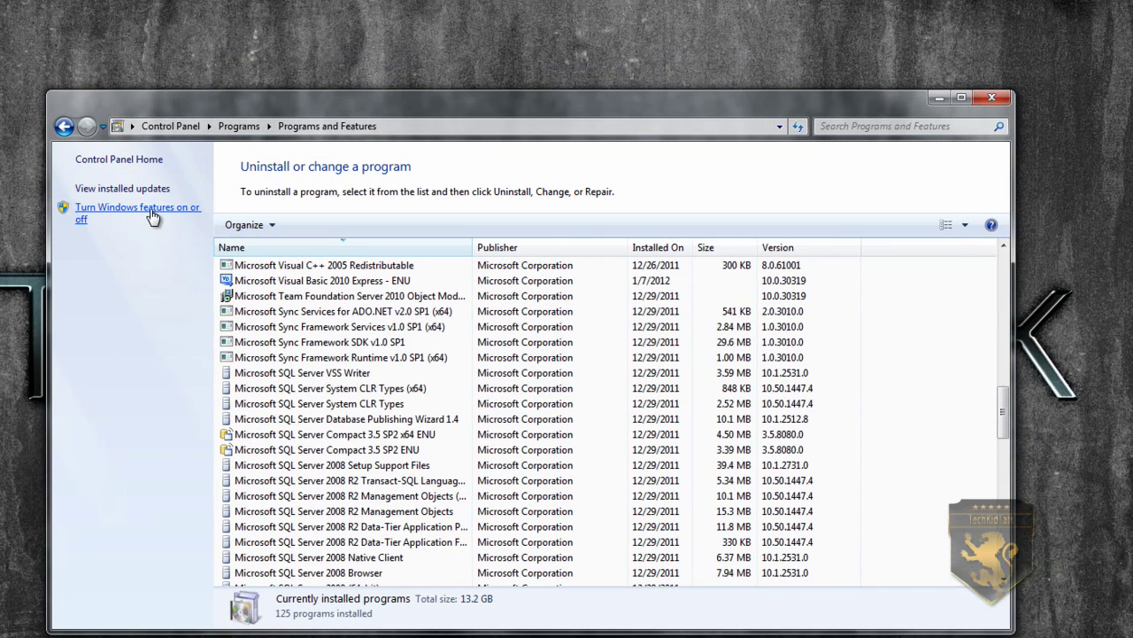
Step: Open Windows Features and answer No to the XPS Viewer warning, keeping it enabled
left_click(154, 217)
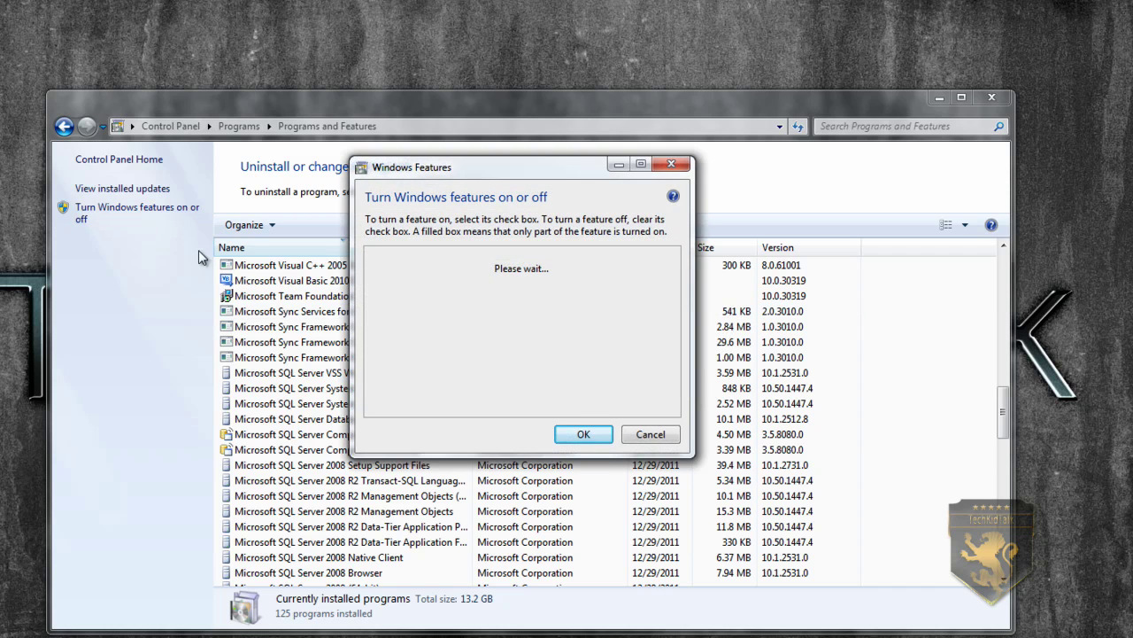
left_click_drag(521, 179, 511, 220)
left_click_drag(661, 341, 667, 414)
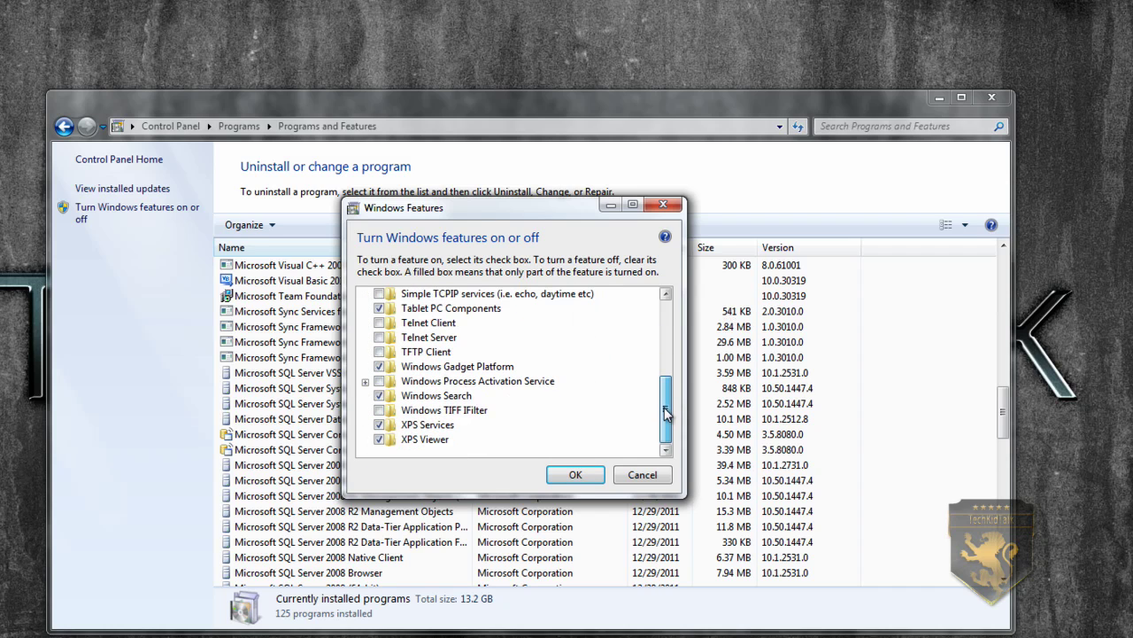
left_click(379, 440)
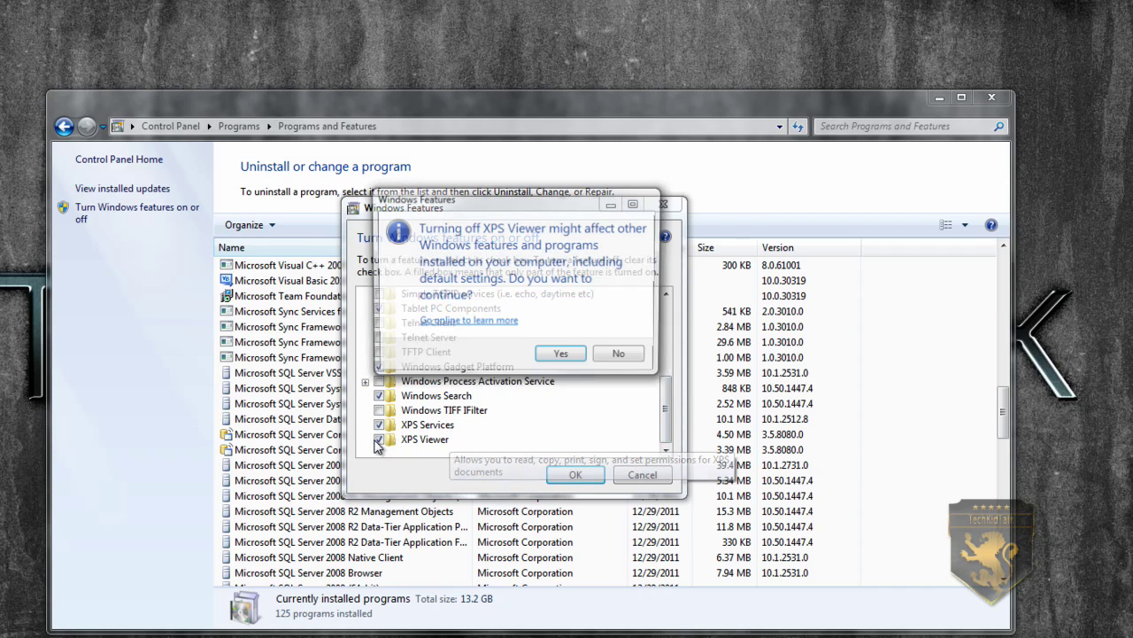
left_click(622, 356)
left_click_drag(665, 417, 687, 324)
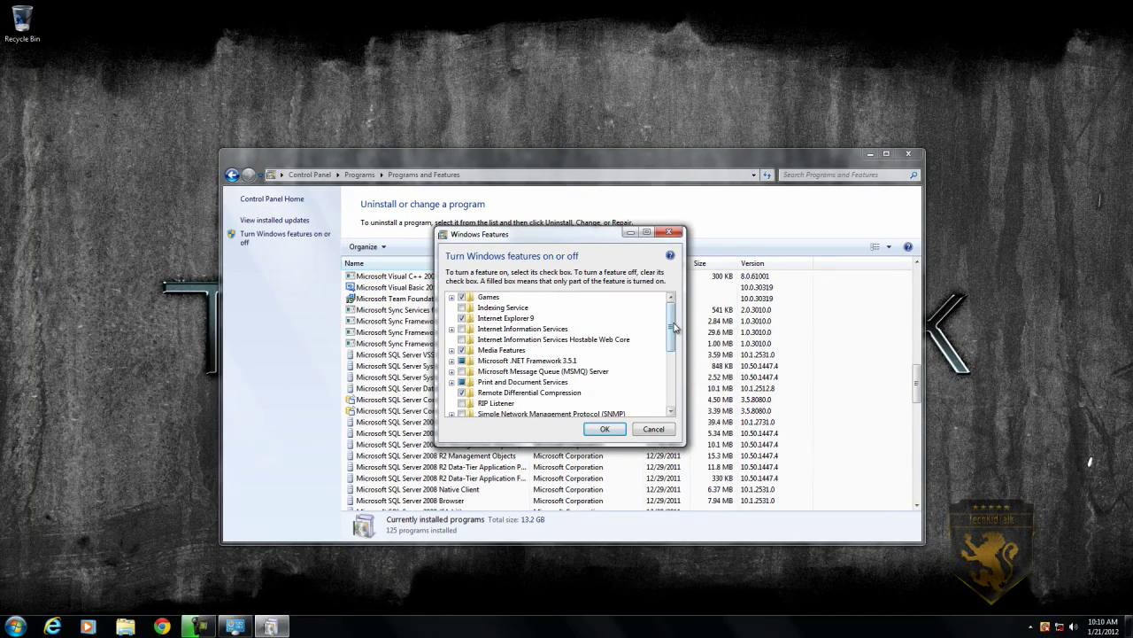
Step: Browse the rest of the features list, cancel without changes, and close Programs and Features
scroll(673, 328, "down", 1)
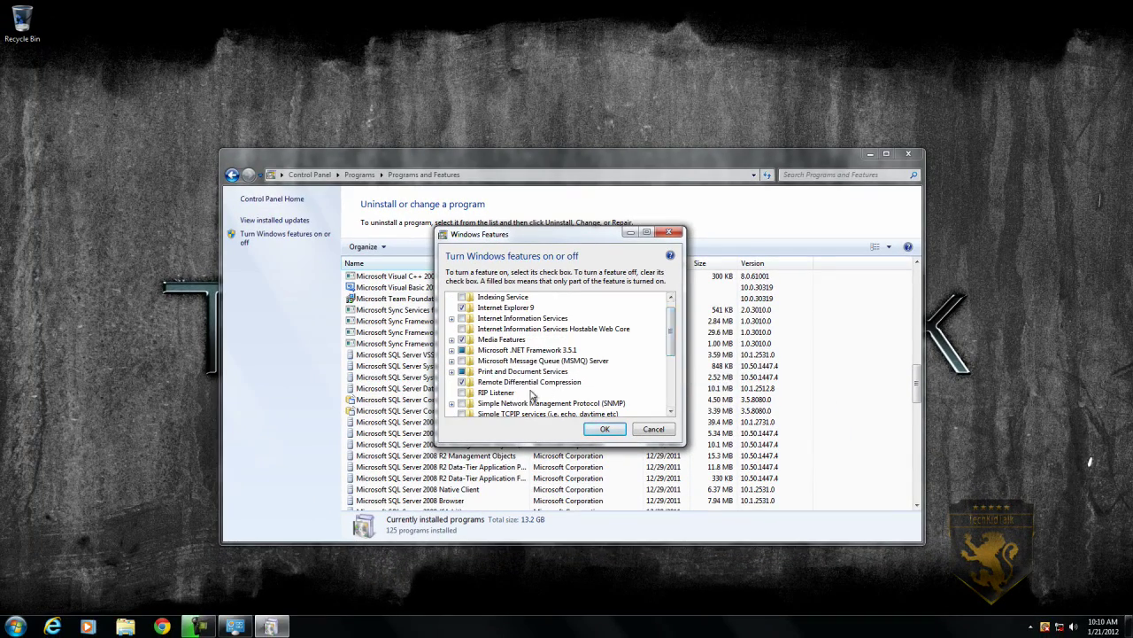
scroll(669, 350, "down", 5)
scroll(675, 356, "down", 2)
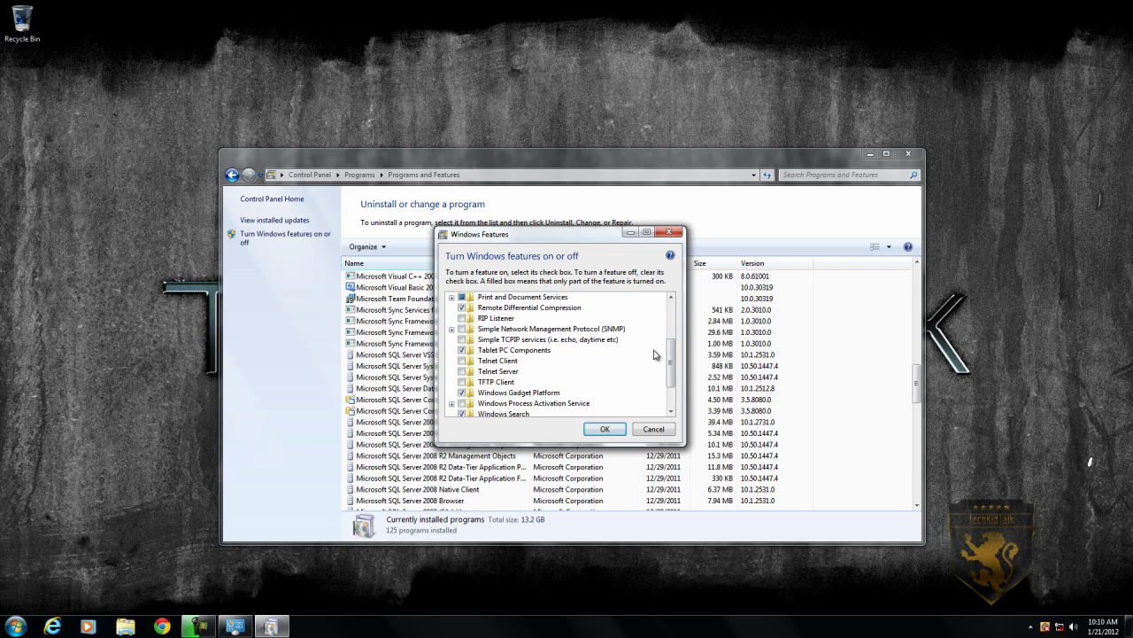
left_click_drag(671, 361, 671, 383)
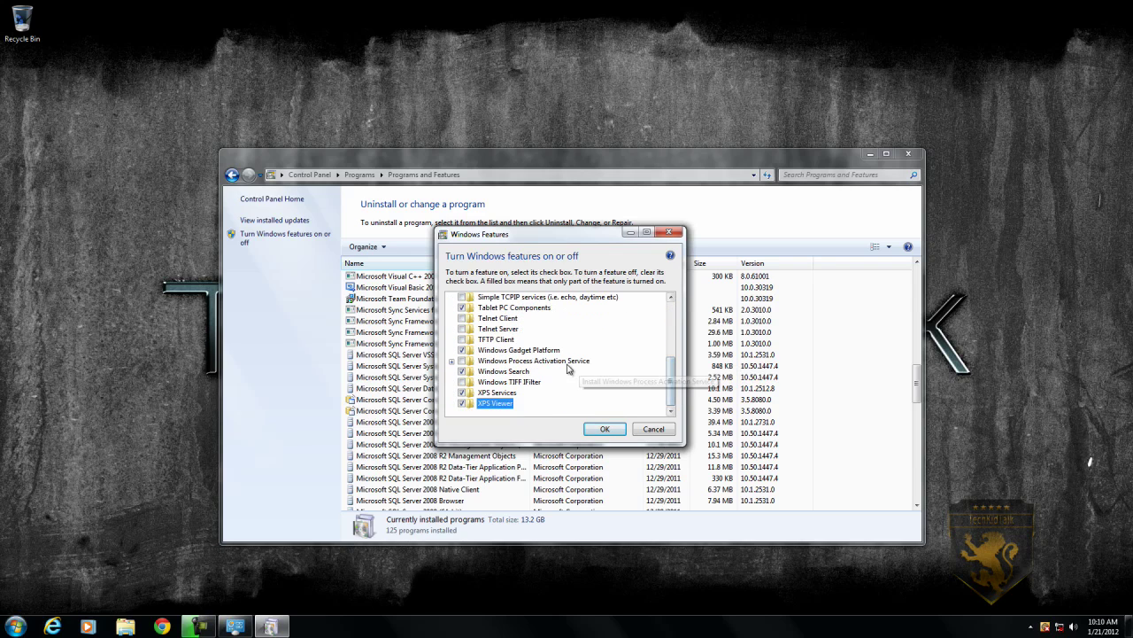
scroll(663, 355, "up", 4)
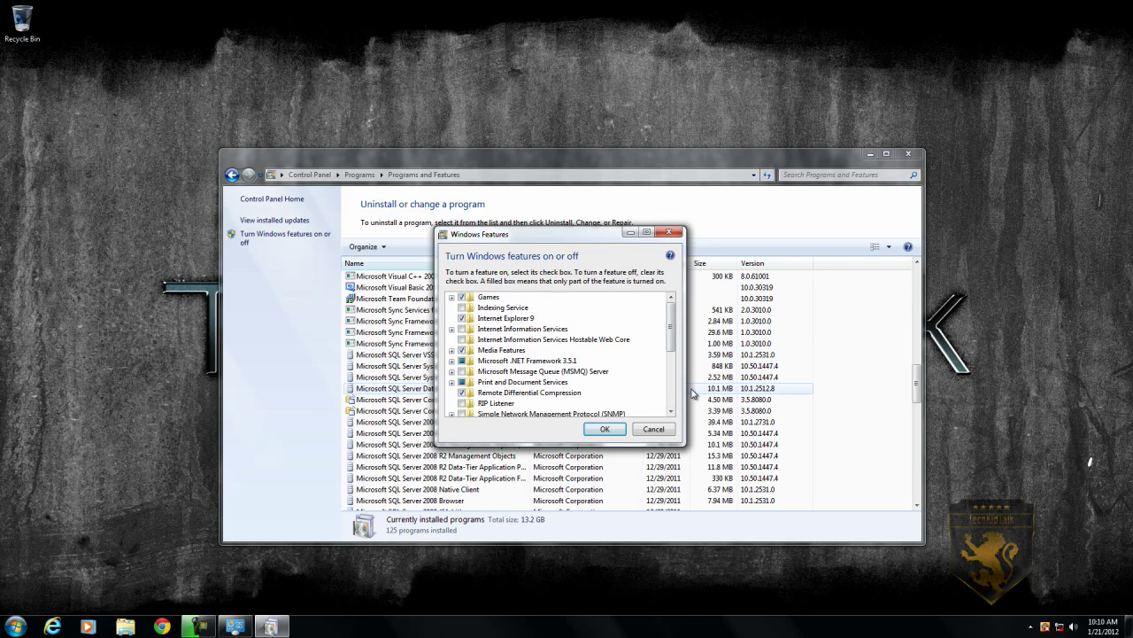
left_click(670, 428)
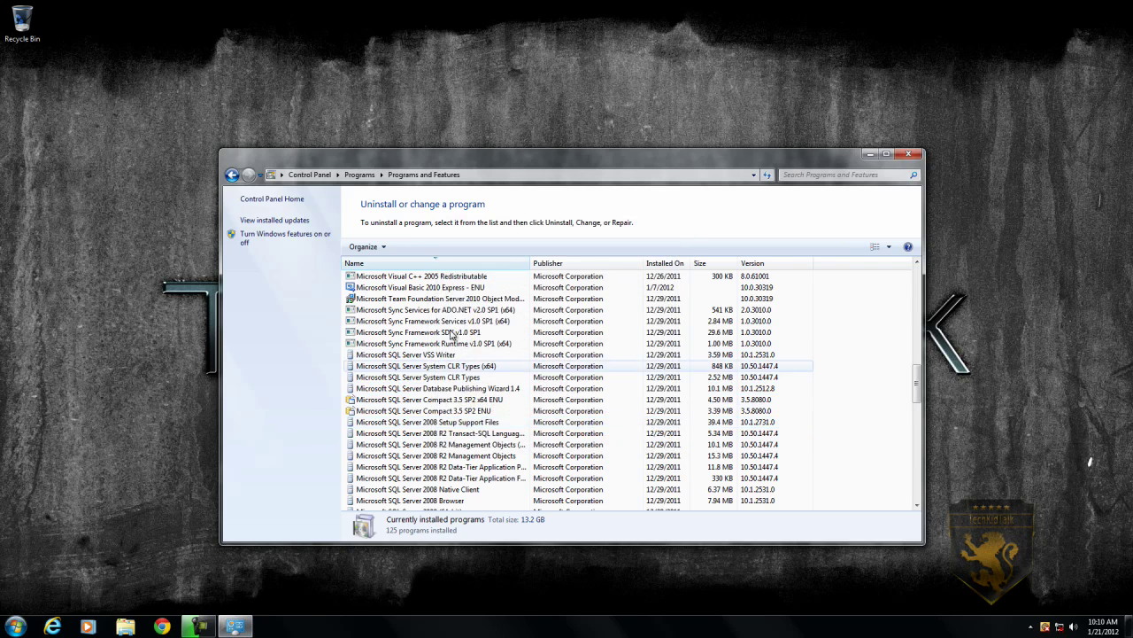
left_click_drag(359, 161, 275, 167)
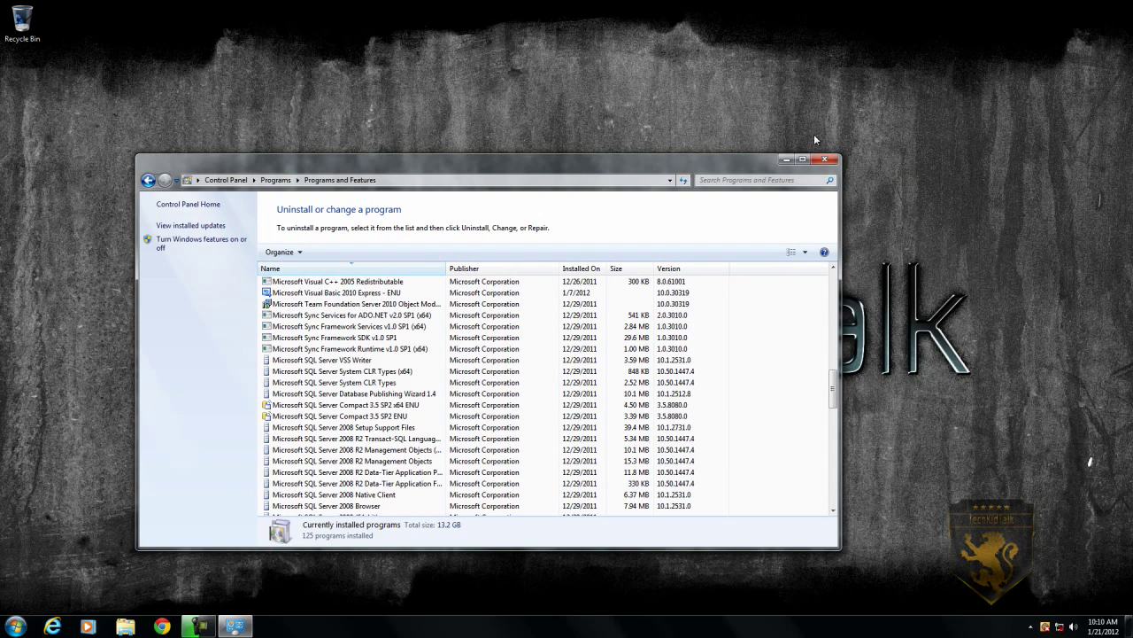
left_click(823, 160)
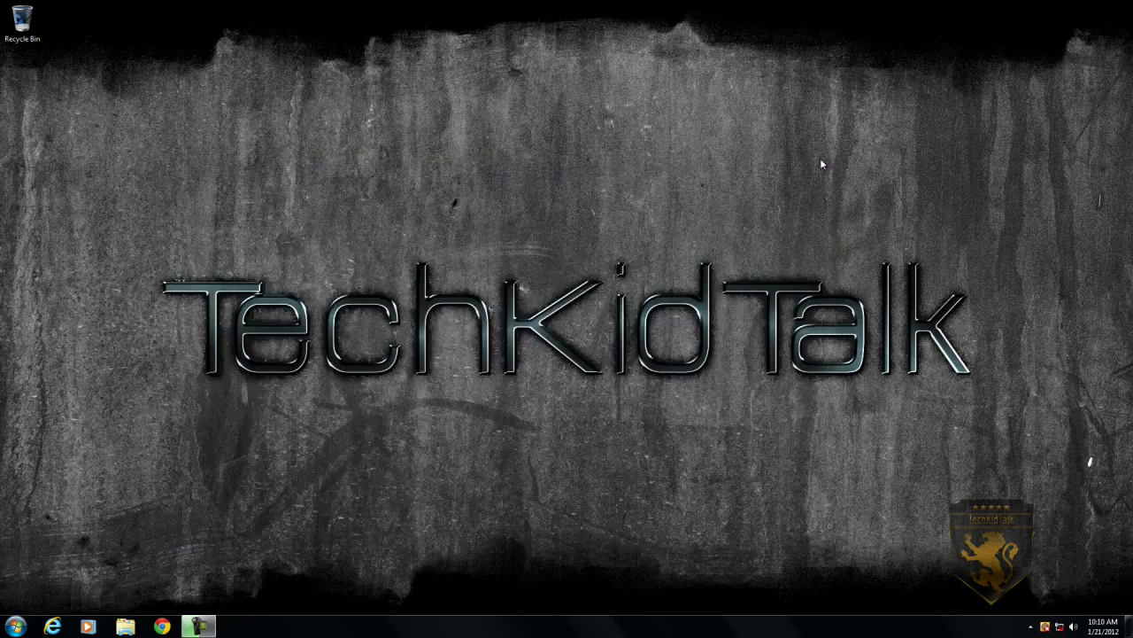
Step: Change the Recycle Bin's maximum size from 1188 MB to 0 MB in its Properties
right_click(23, 21)
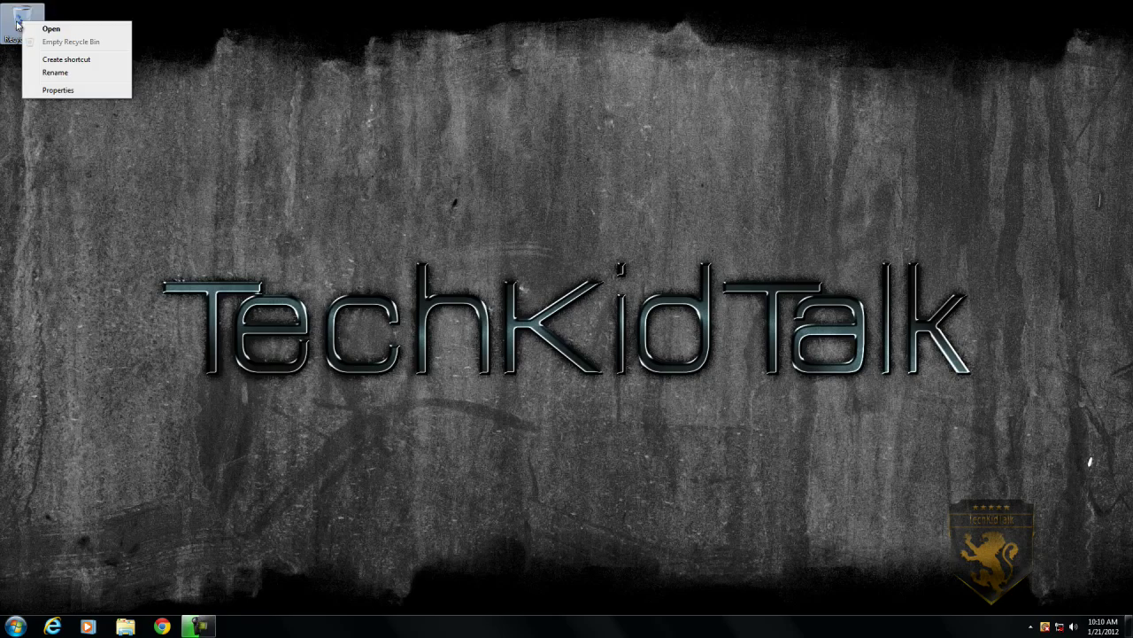
left_click(58, 90)
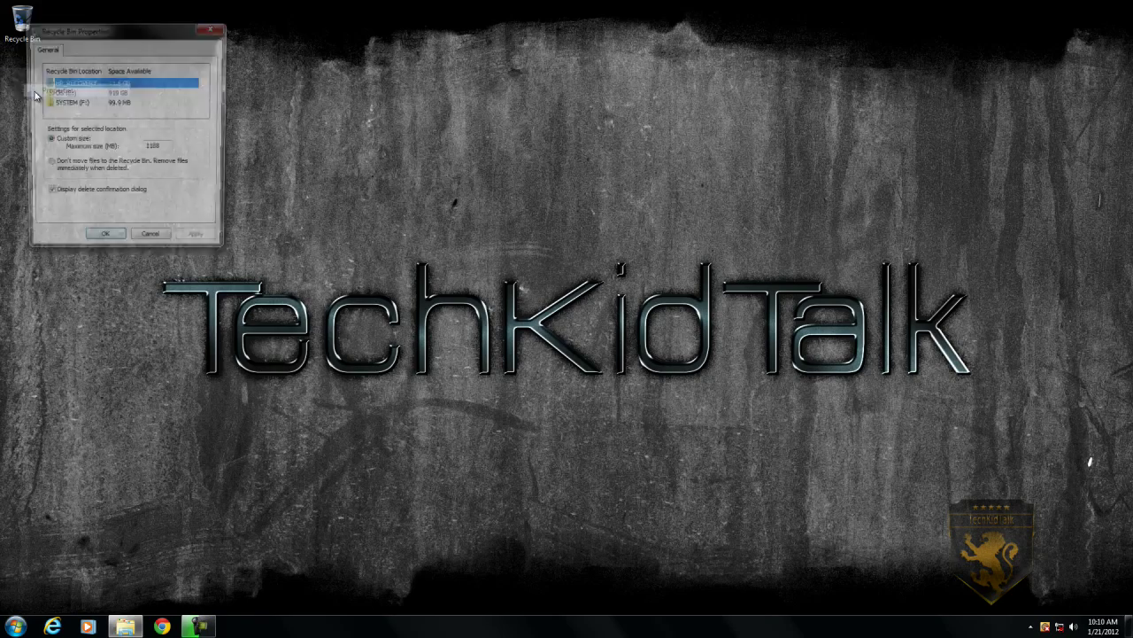
left_click_drag(97, 49, 410, 189)
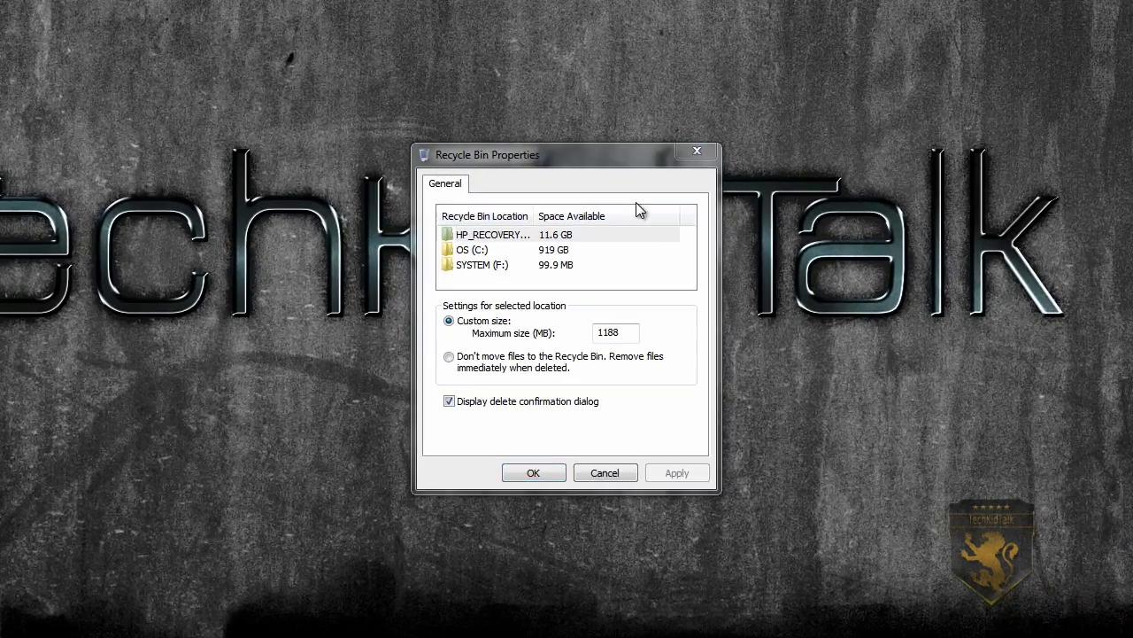
left_click_drag(488, 299, 407, 301)
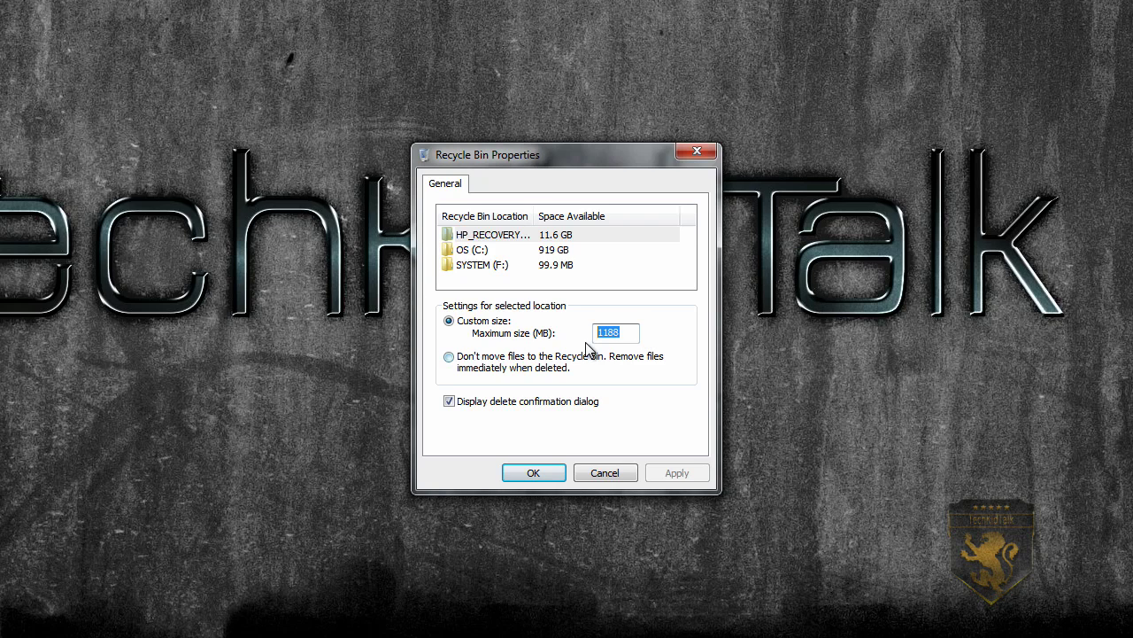
type("0")
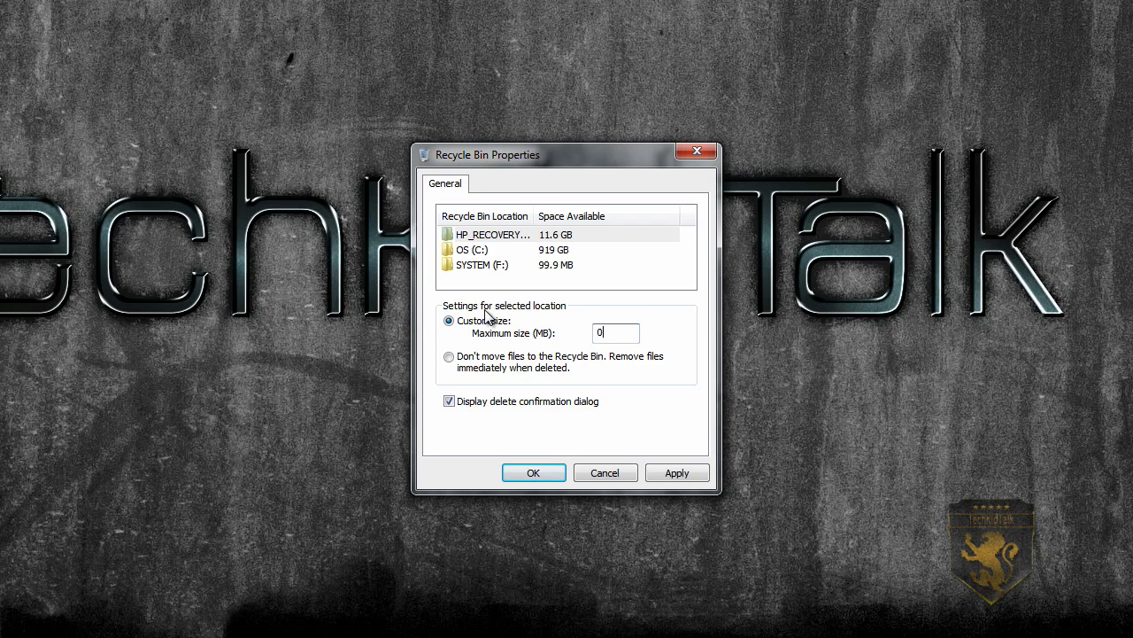
left_click(574, 476)
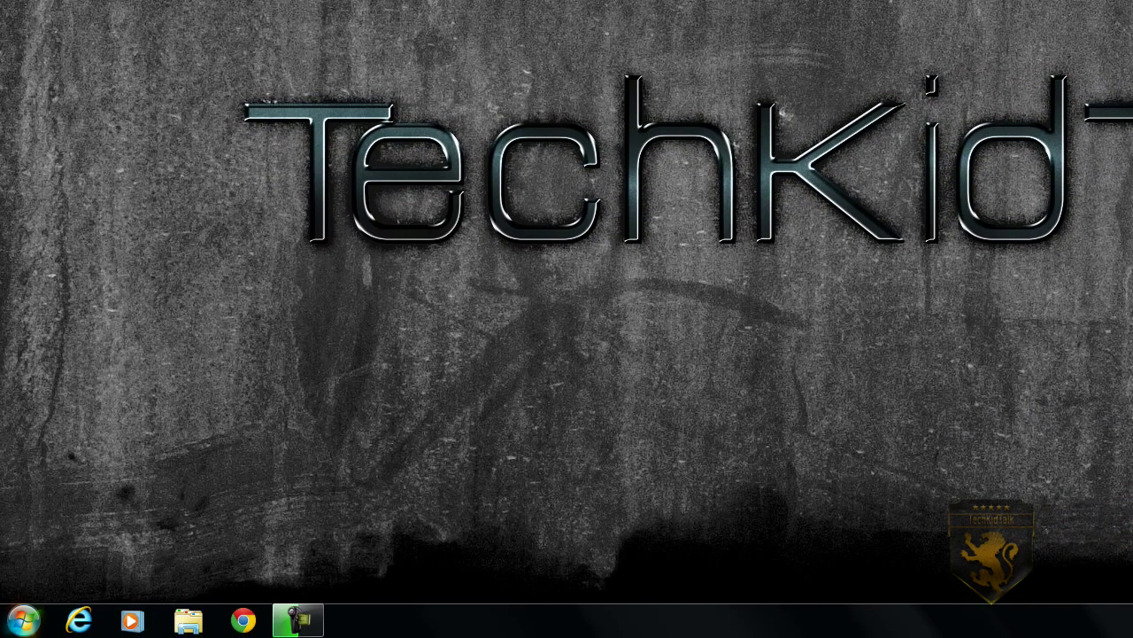
Step: Search the Start menu for msconfig and run msconfig.exe
left_click(24, 620)
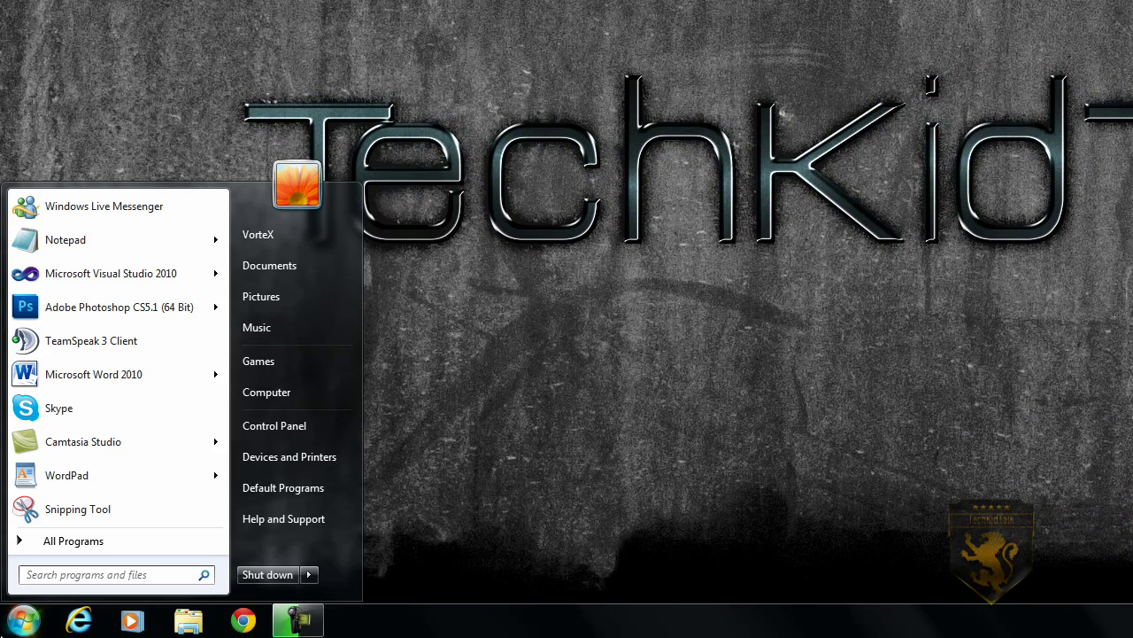
left_click(117, 573)
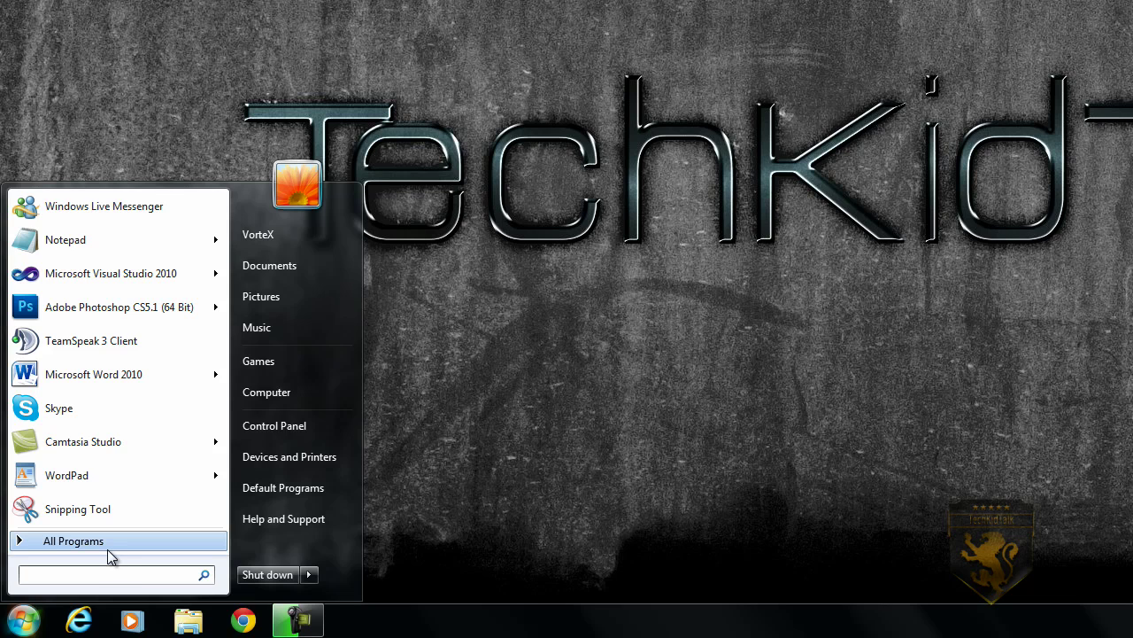
type("m")
key("BackSpace")
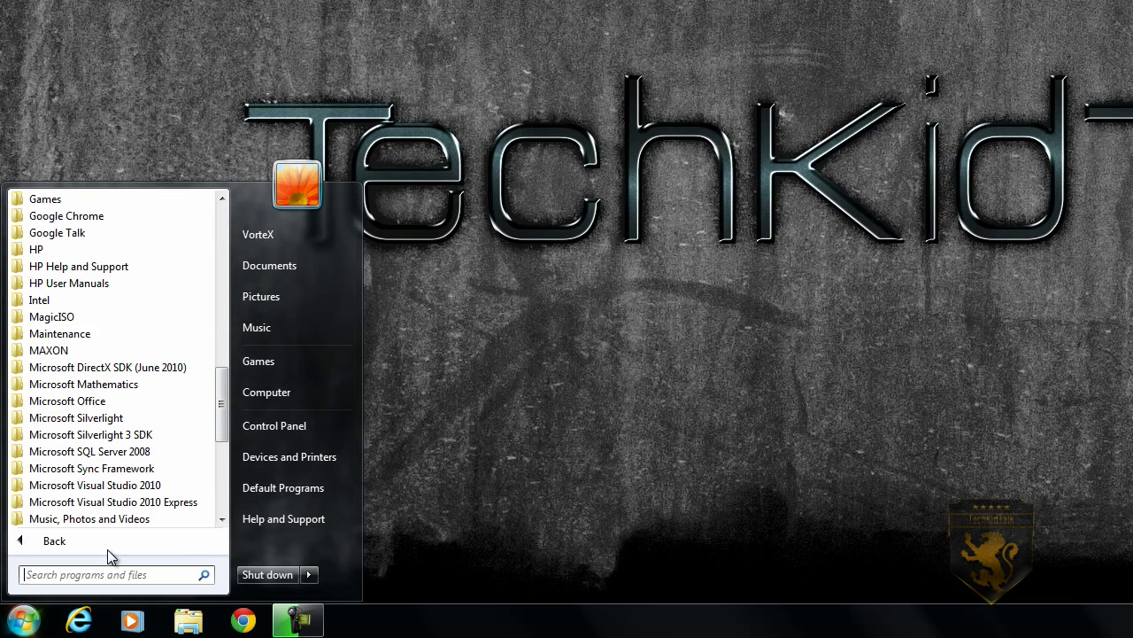
type("msco")
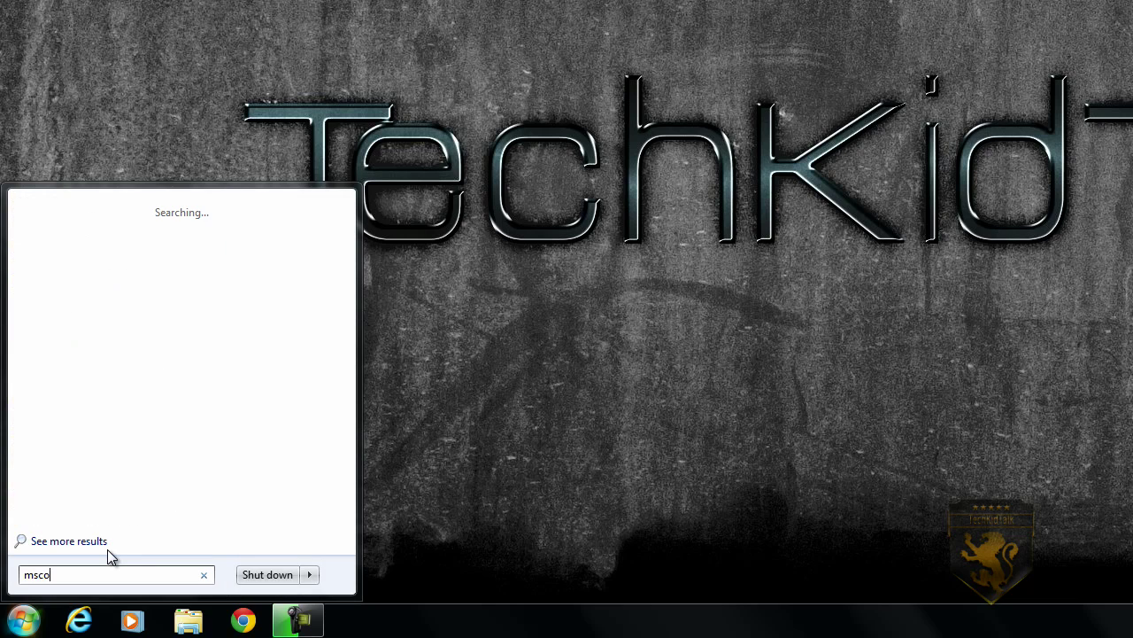
type("nfig")
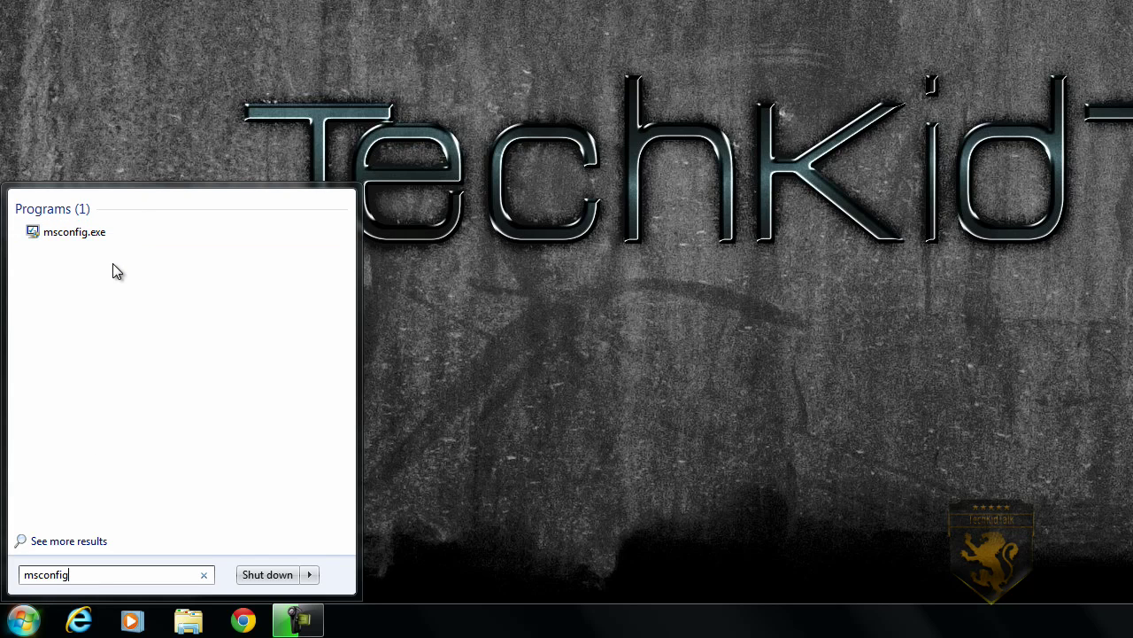
right_click(59, 240)
left_click(52, 236)
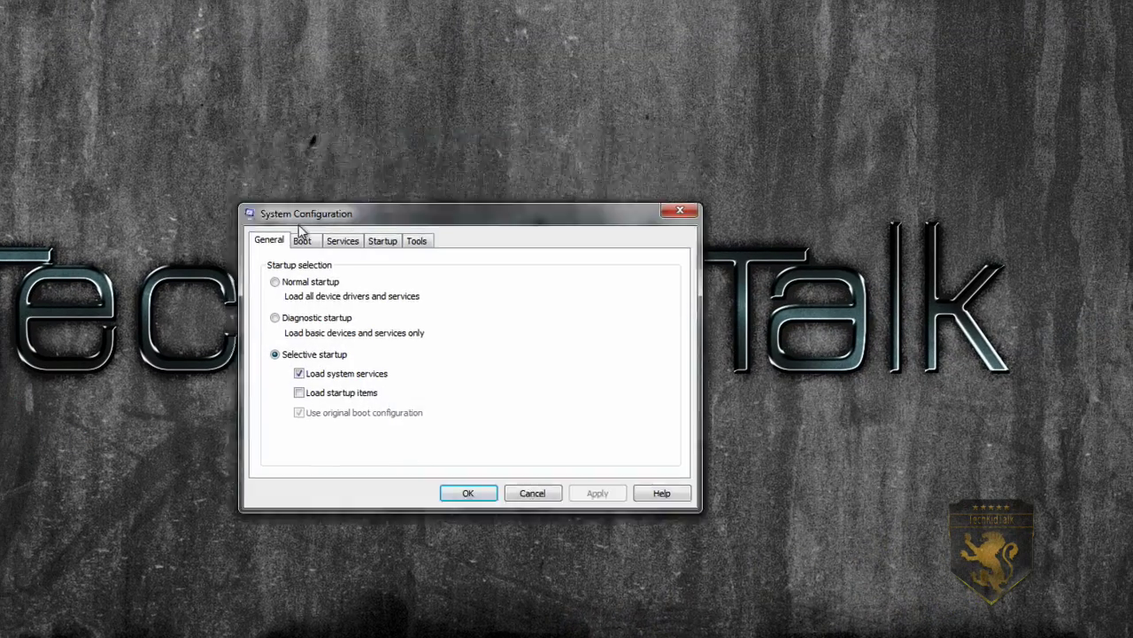
Step: Disable all startup items on the Startup tab of System Configuration
left_click(386, 242)
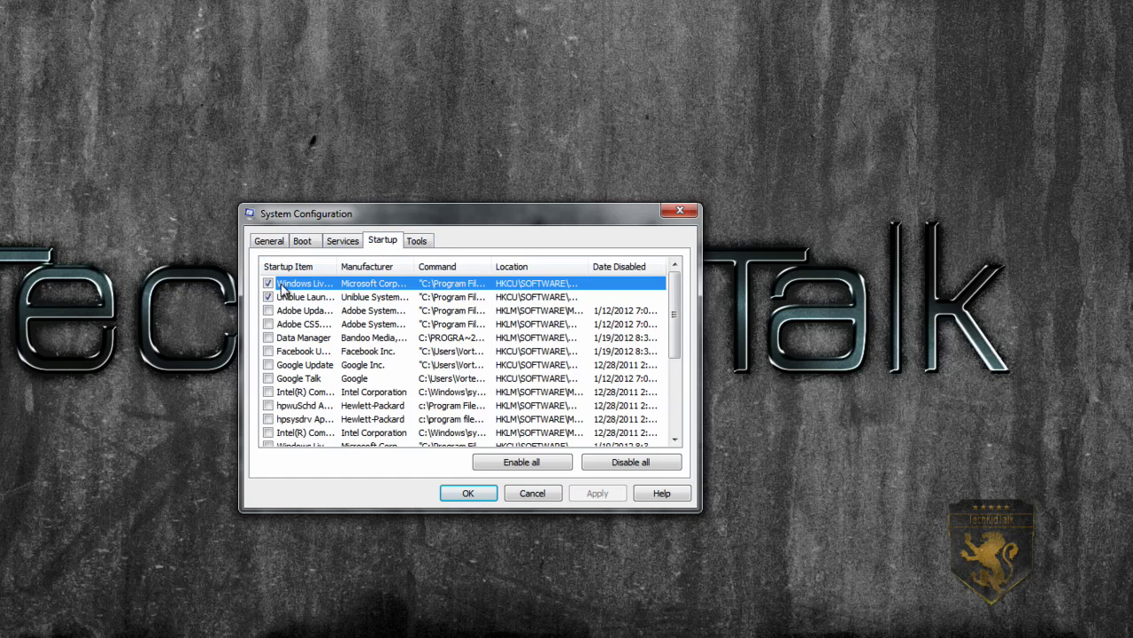
left_click_drag(674, 317, 694, 301)
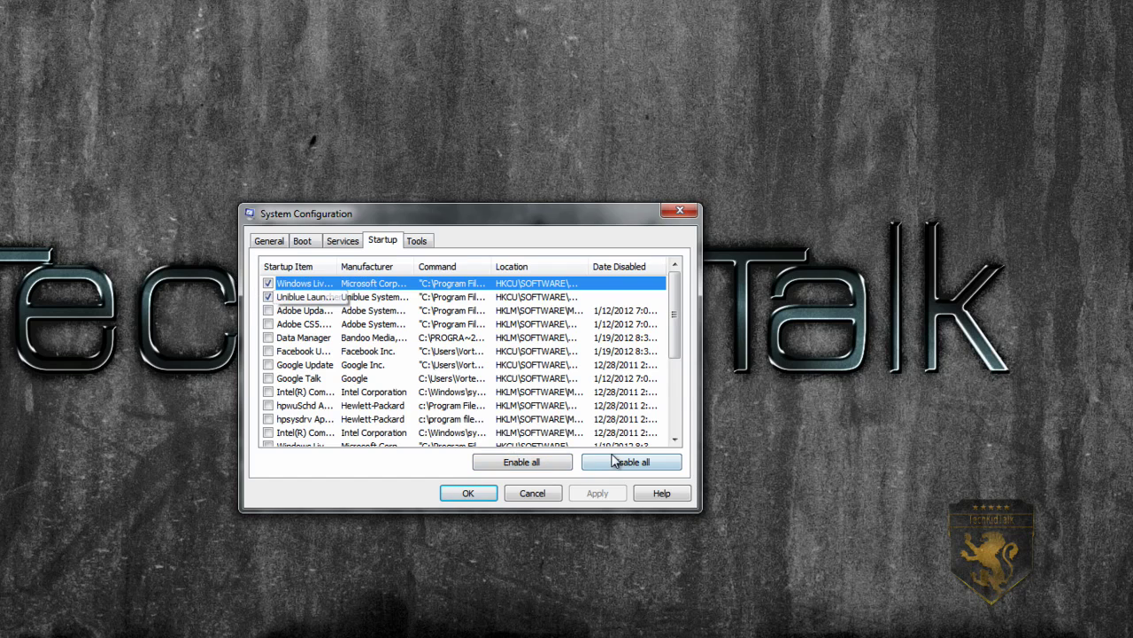
left_click(542, 468)
left_click_drag(682, 320, 667, 395)
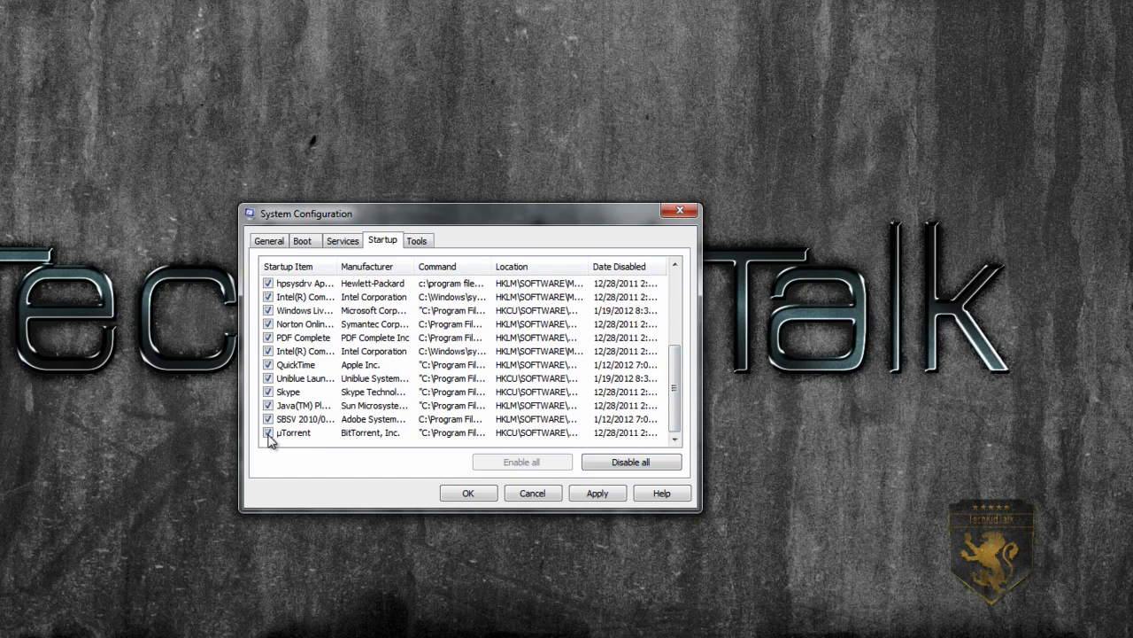
left_click_drag(679, 388, 682, 312)
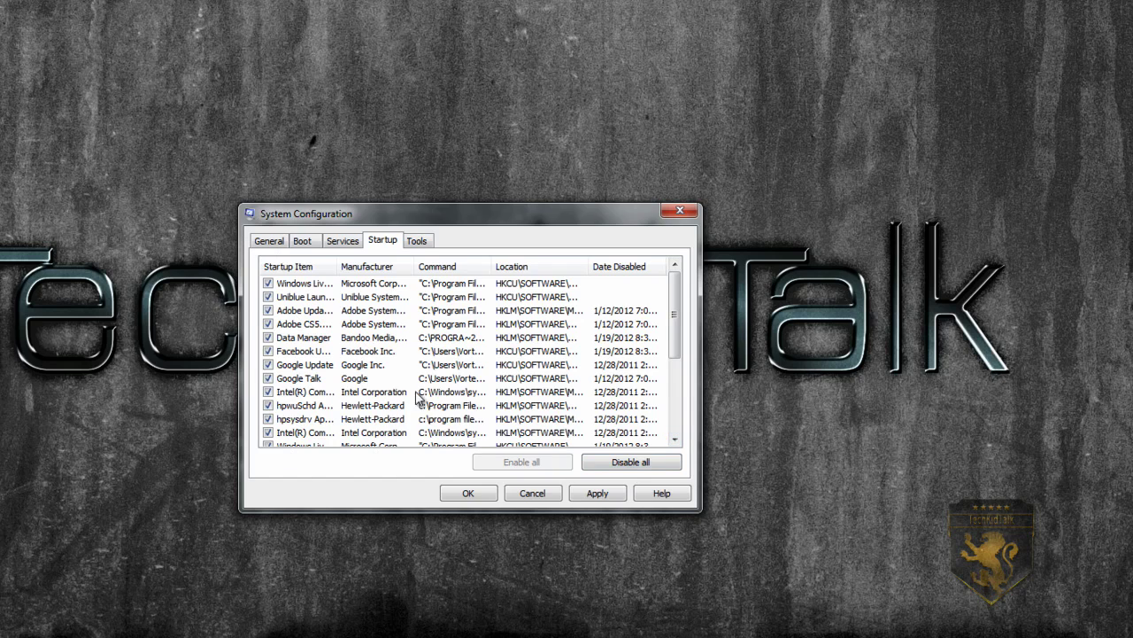
left_click(663, 466)
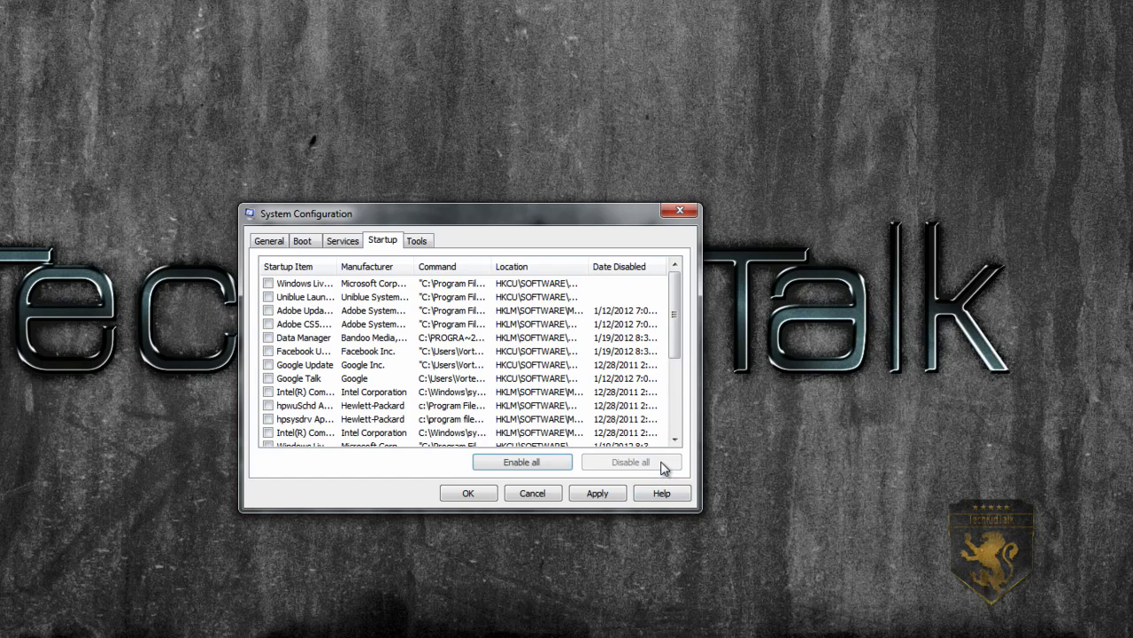
Step: Look over the Services list, then apply the startup changes and confirm with OK
left_click(355, 244)
left_click(401, 247)
left_click(354, 243)
left_click_drag(676, 283, 717, 223)
left_click(382, 242)
left_click(348, 244)
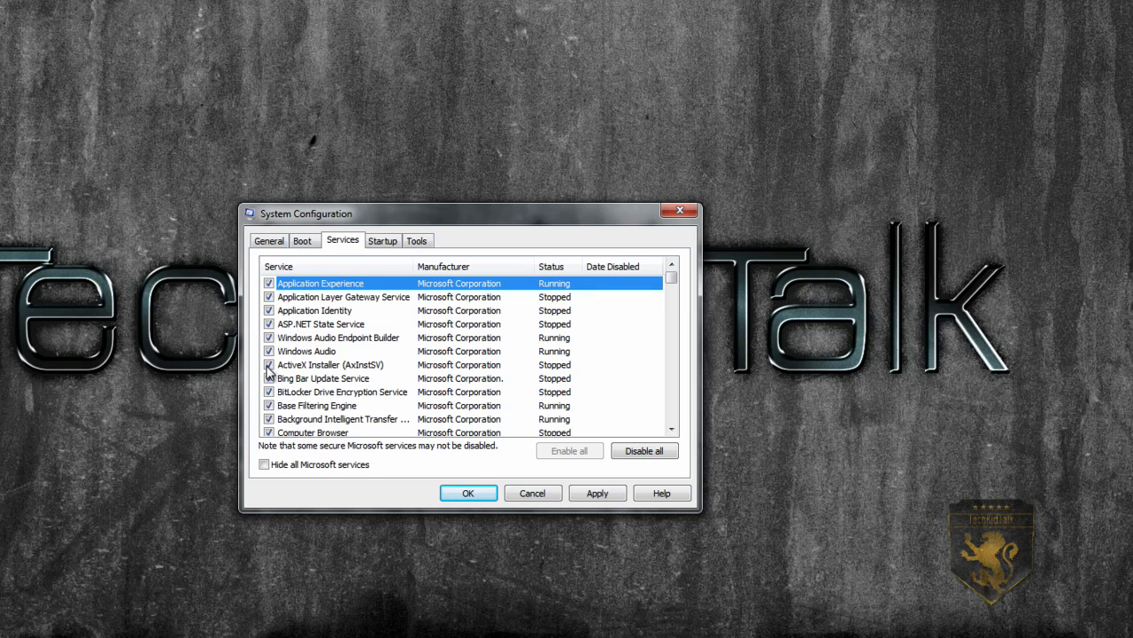
left_click(380, 240)
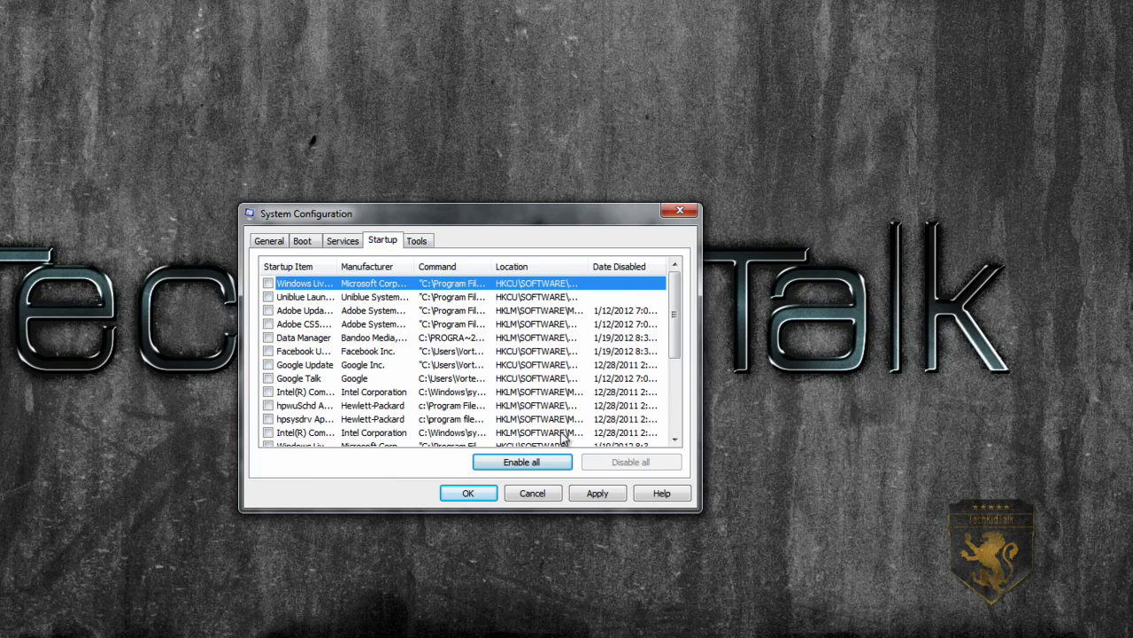
left_click(598, 493)
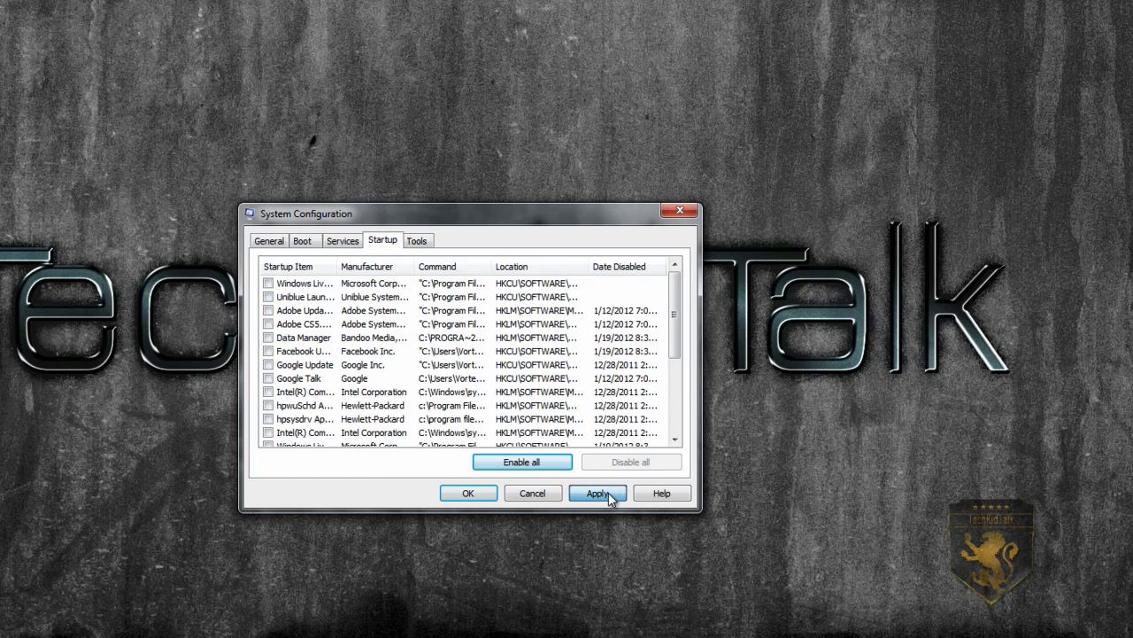
left_click(468, 494)
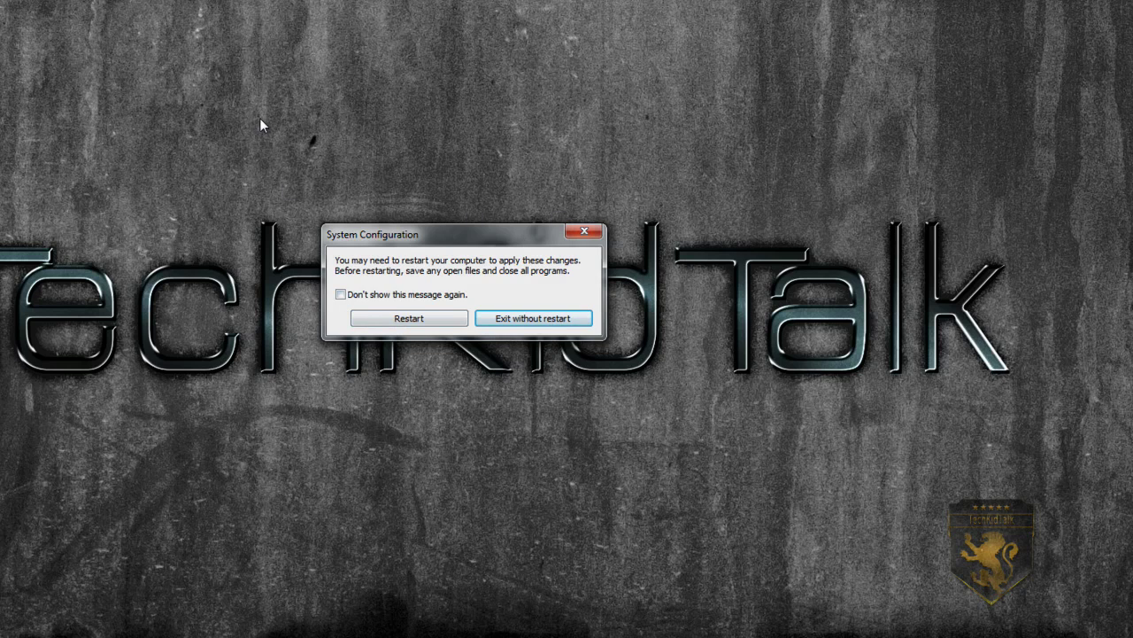
Step: Choose Exit without restart in the System Configuration prompt
left_click_drag(372, 233, 366, 254)
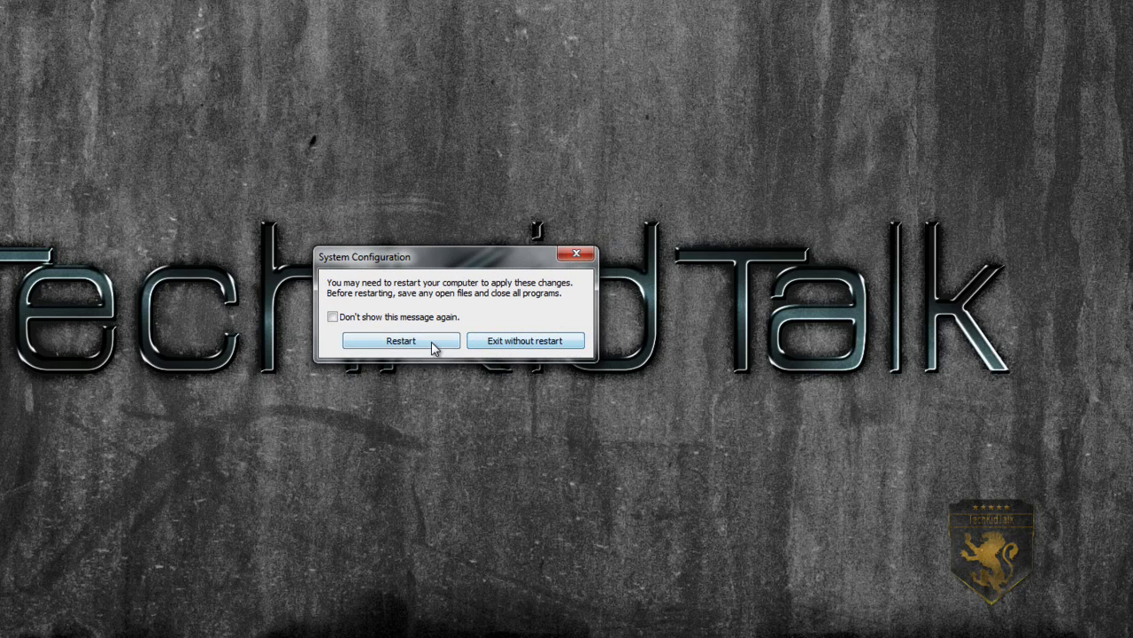
left_click(500, 344)
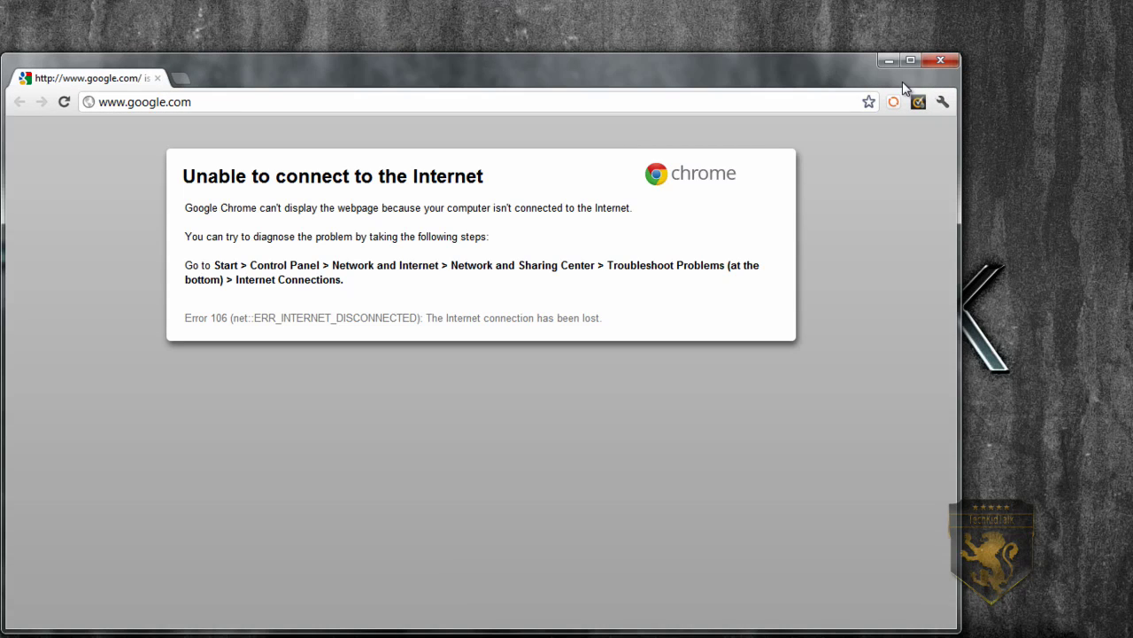
Step: Clear only Chrome's cache from the beginning of time via Under the Hood's Clear browsing data
left_click(942, 102)
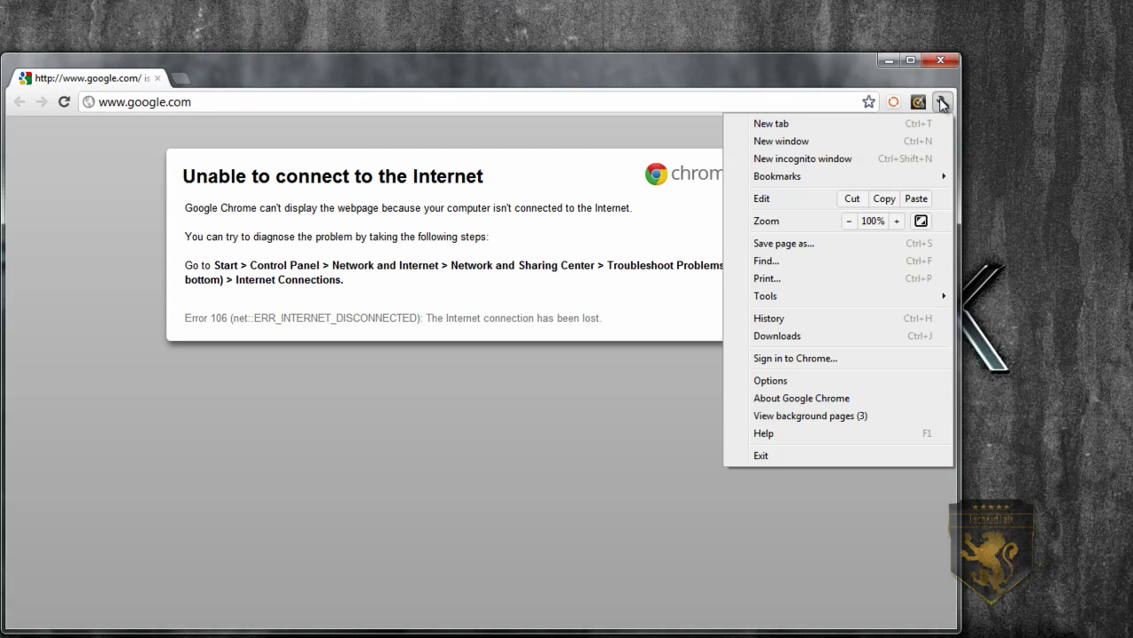
left_click(816, 383)
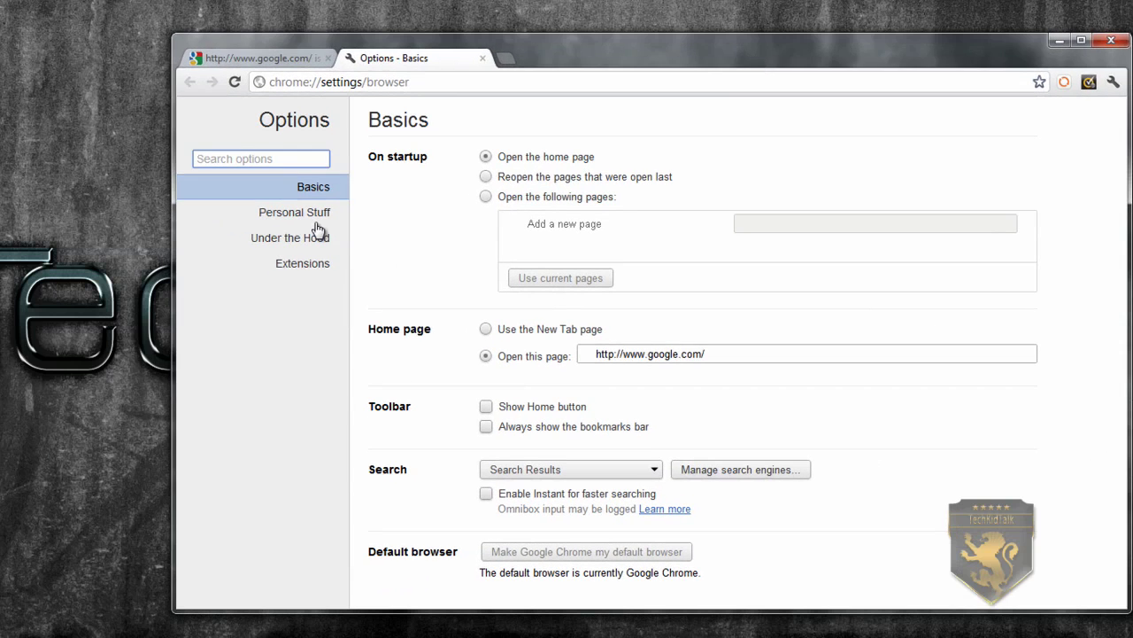
left_click(316, 223)
left_click(313, 241)
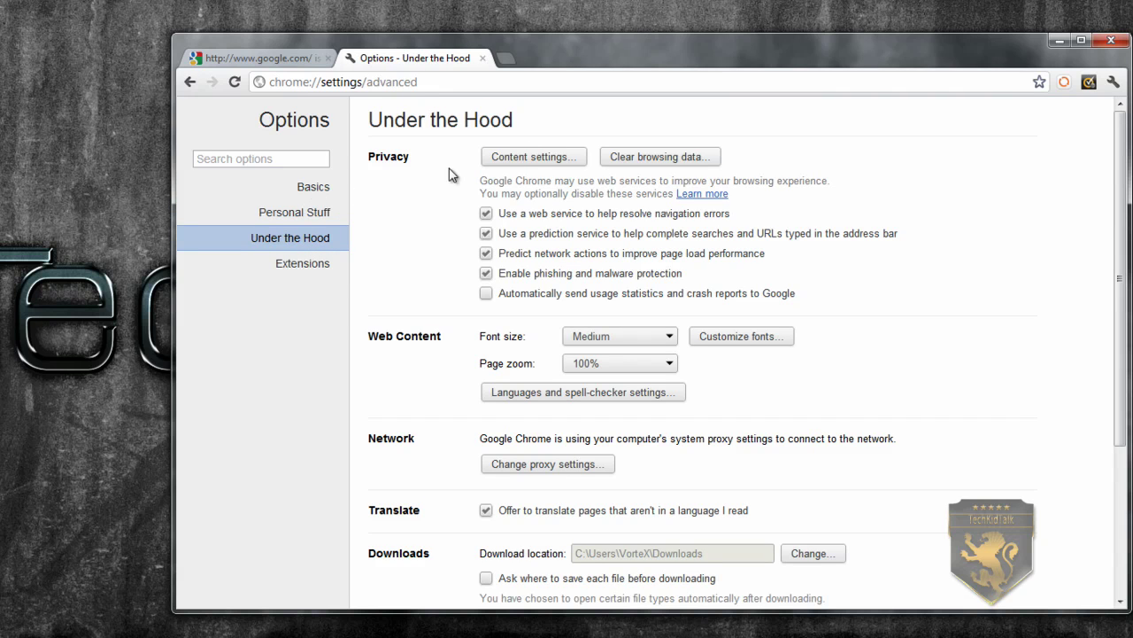
left_click(631, 157)
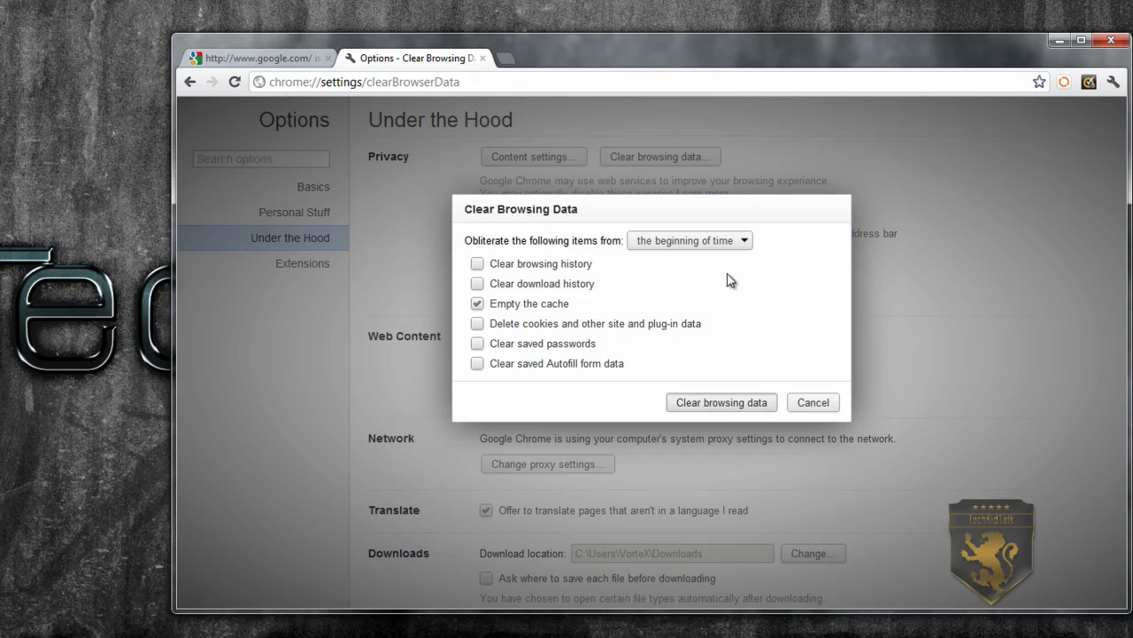
left_click(726, 243)
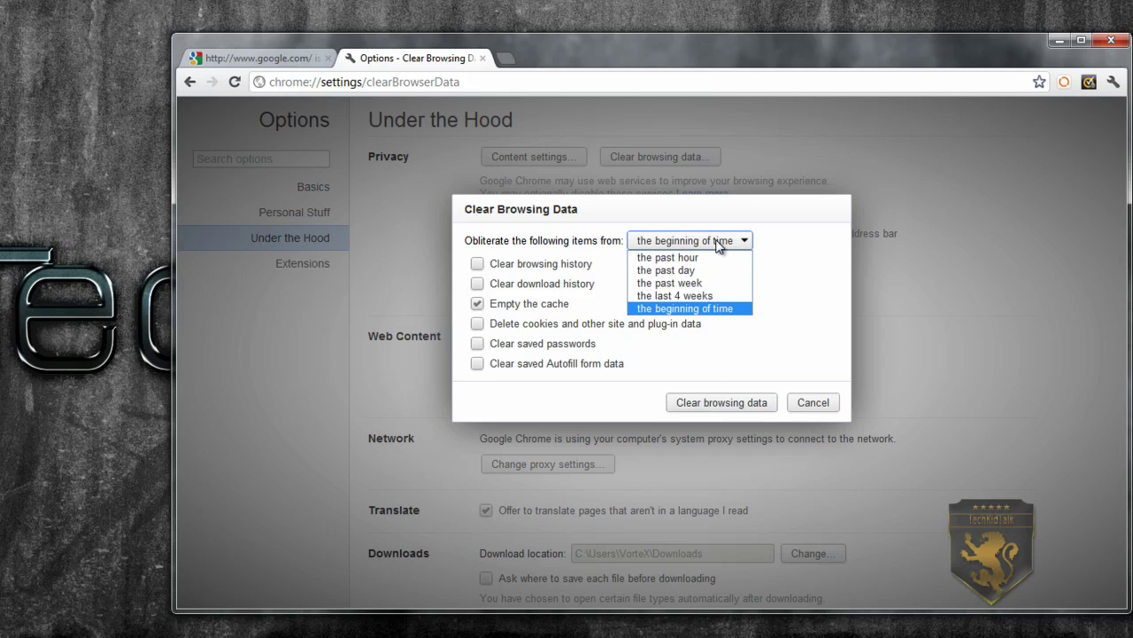
left_click(742, 406)
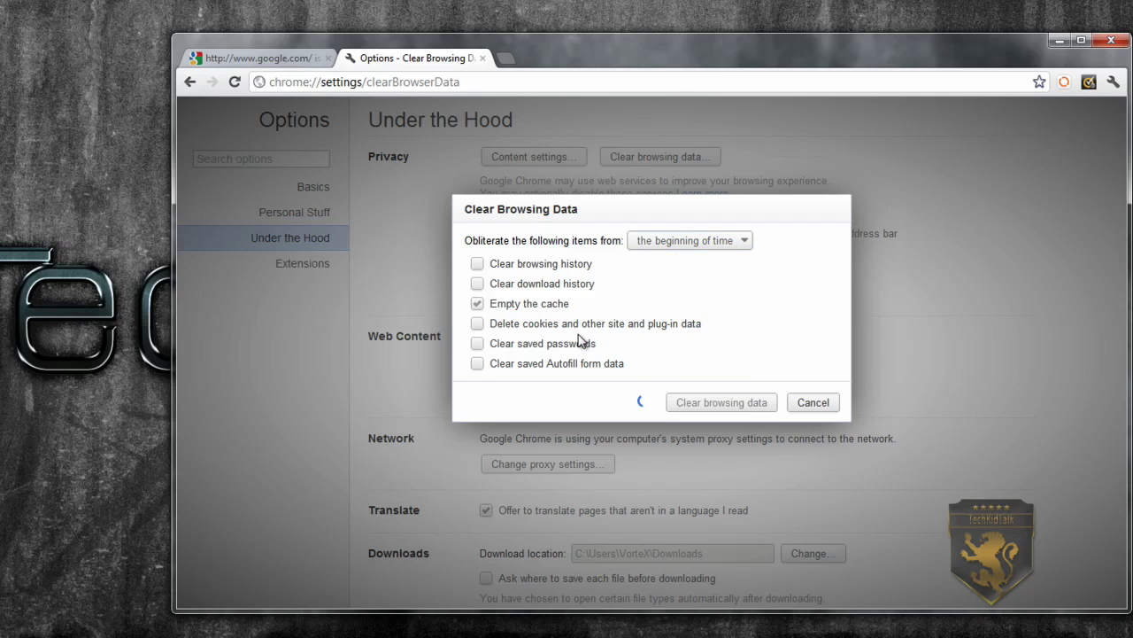